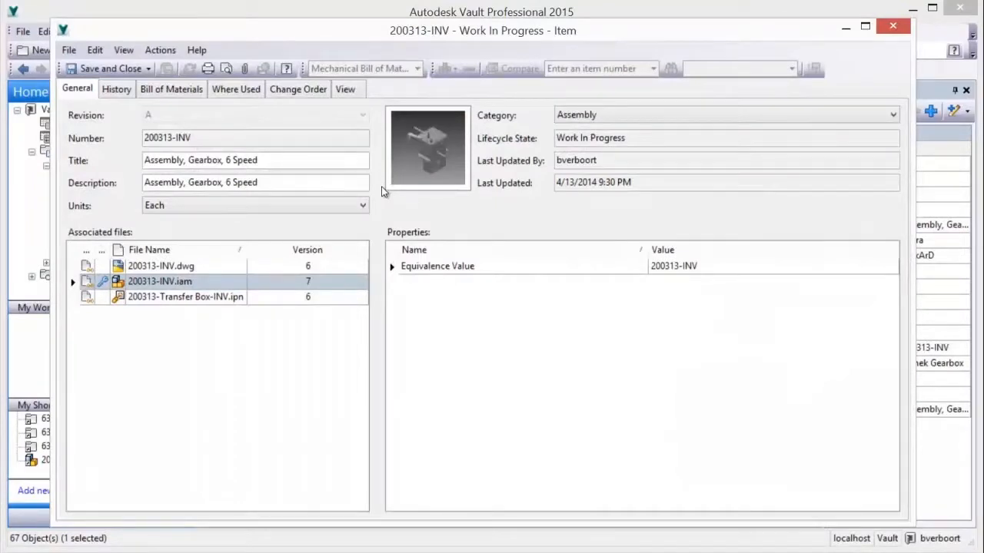
- Preview the attached drawing 200313-INV.dwg in the gearbox assembly's item record
click(178, 269)
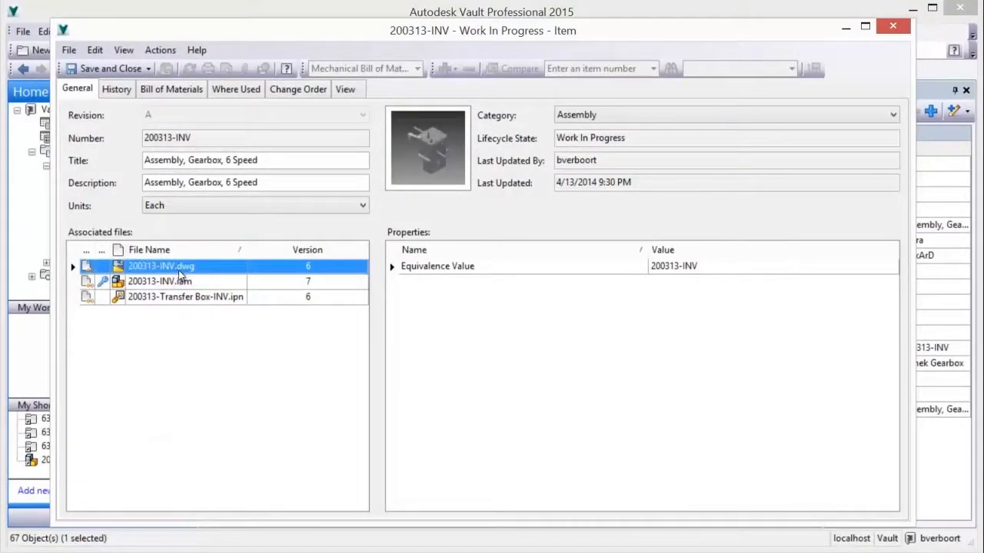
click(345, 90)
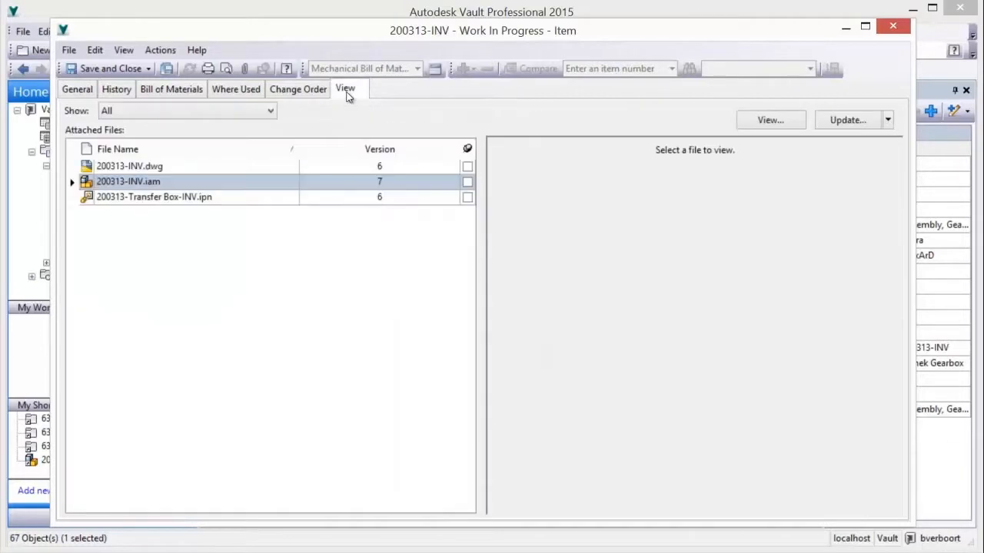
click(184, 167)
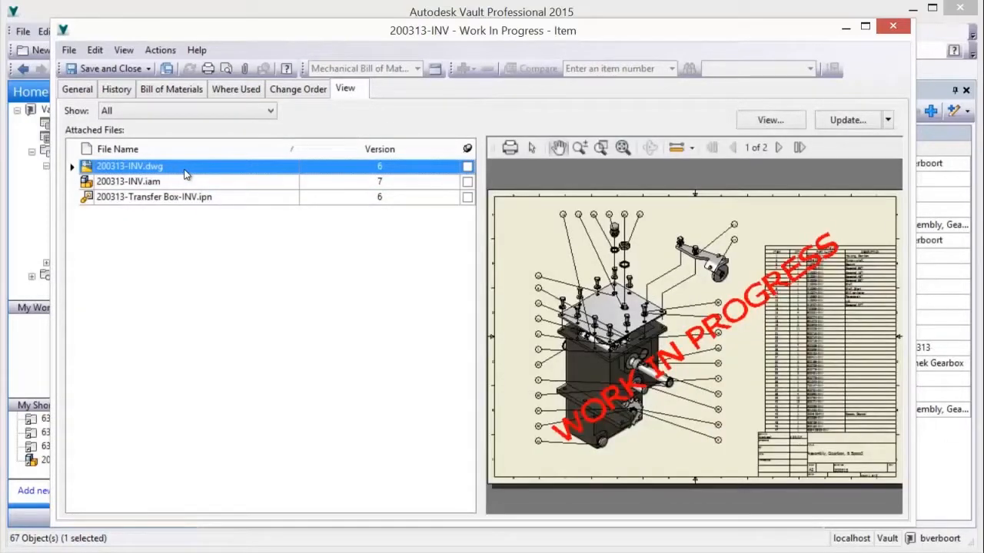
- Review the lifecycle states in the item's multi-level bill of materials, and save and close the item
click(175, 90)
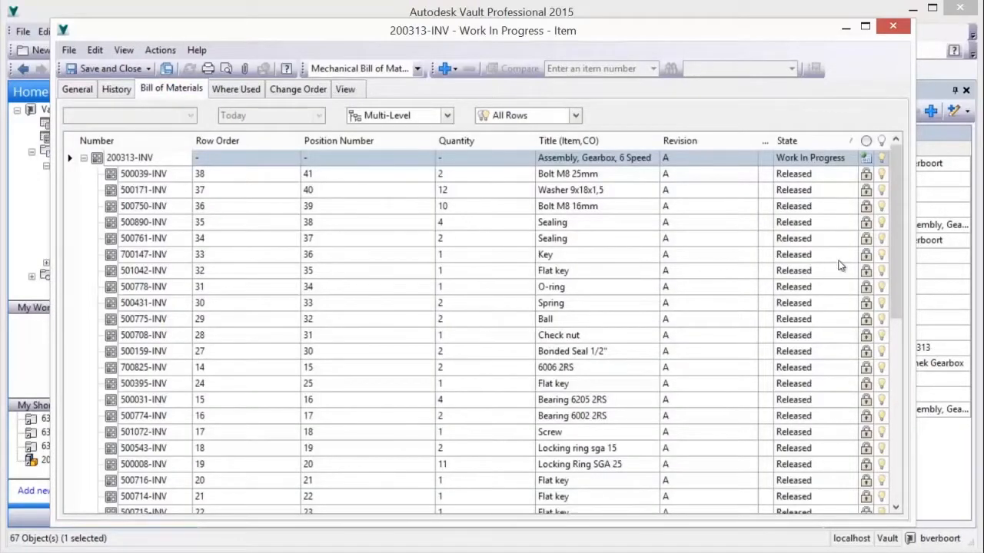
drag(894, 248, 907, 456)
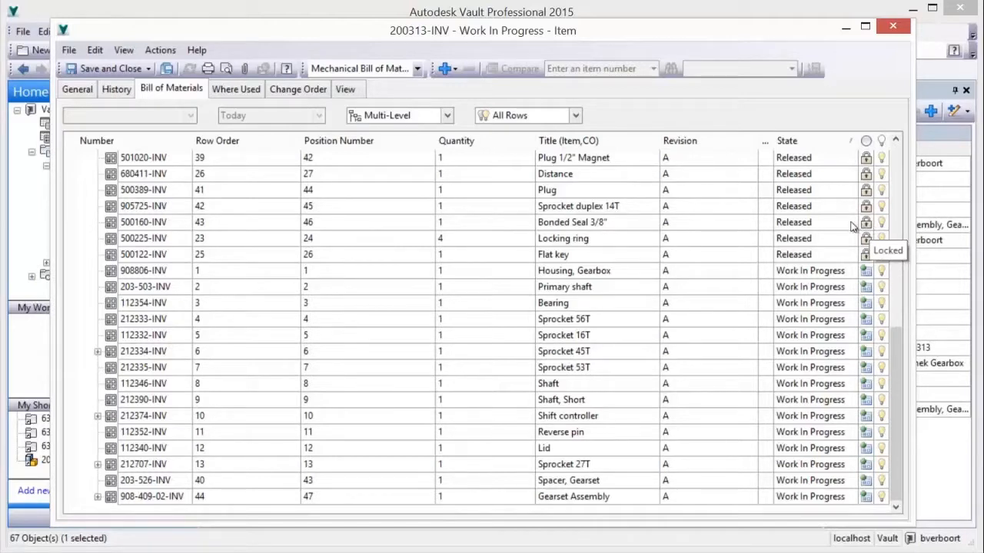
click(119, 71)
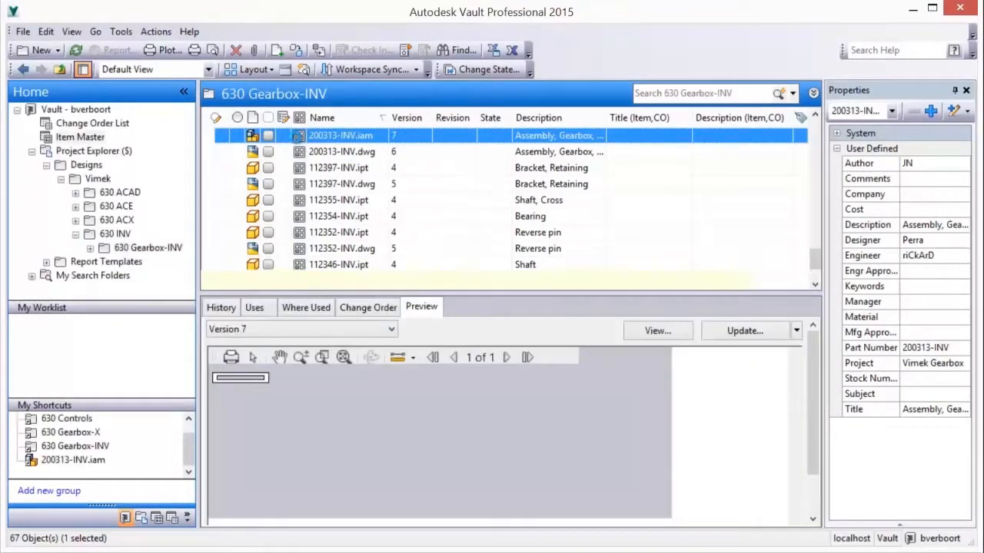
- Go to the item linked to 200313-INV.iam in the Item Master and view its attached drawing
ctrl+click(297, 136)
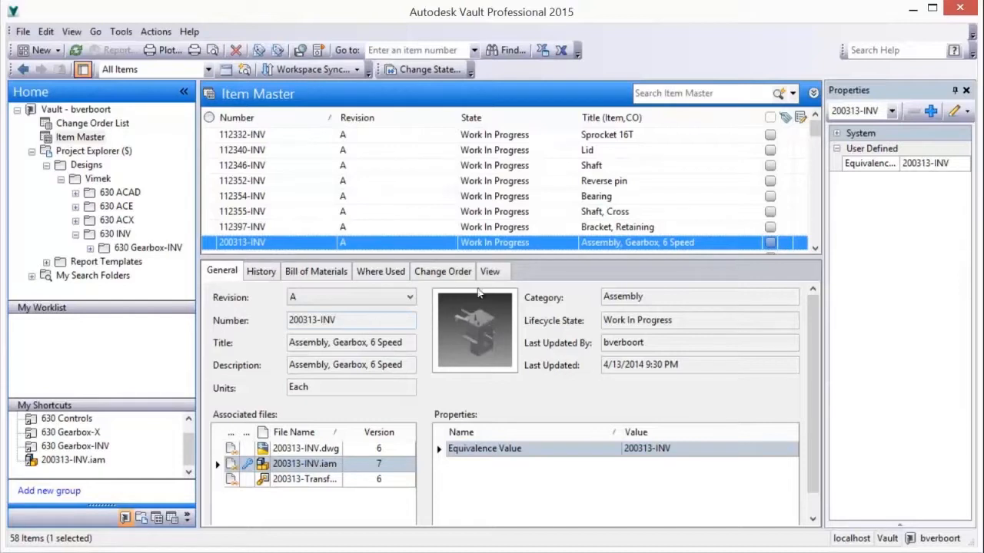
click(489, 272)
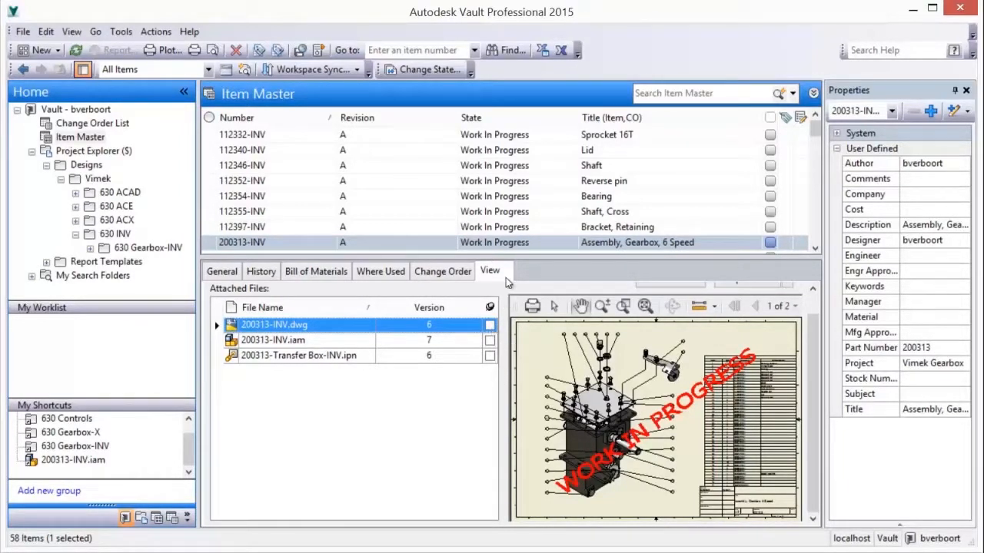
- Change the lifecycle state of item 200313-INV to Released
right_click(506, 244)
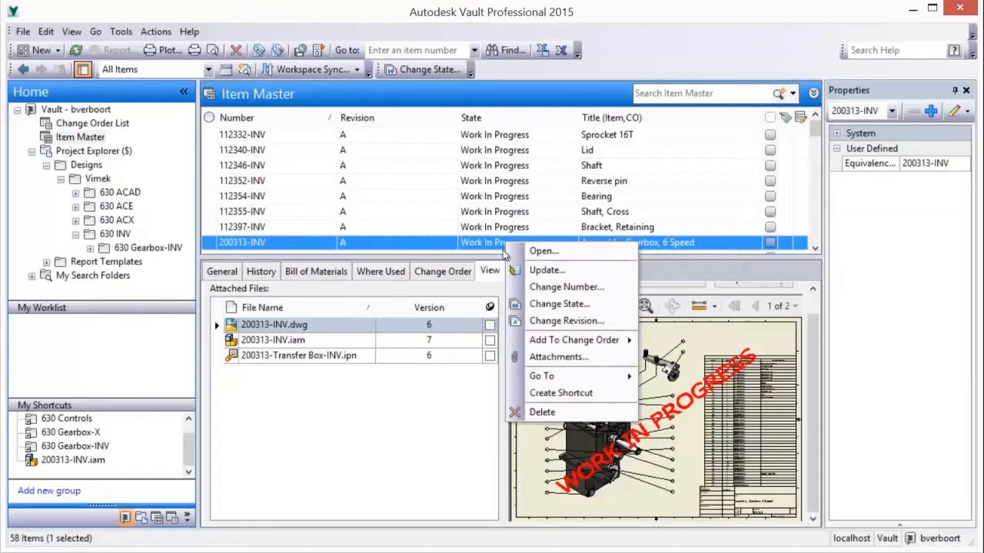
click(573, 303)
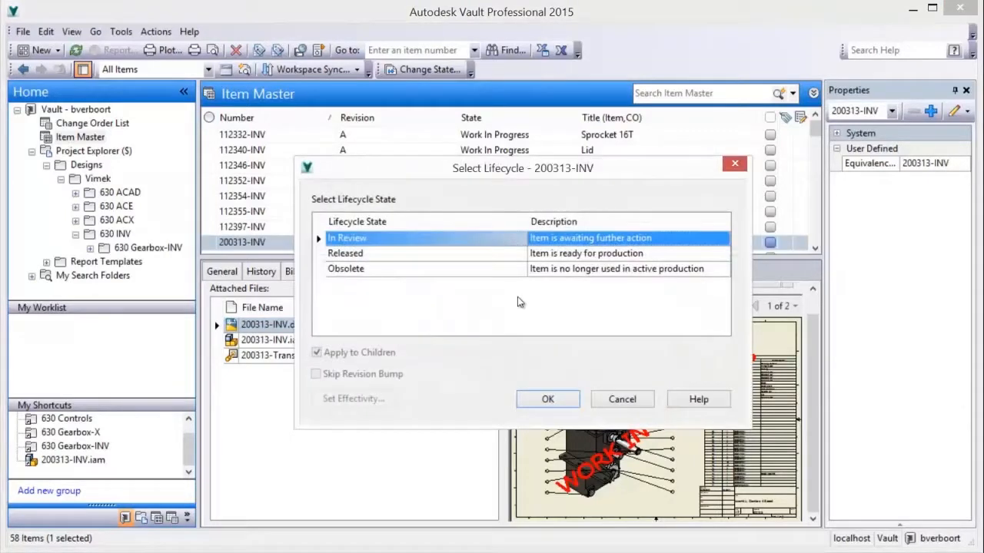
click(482, 261)
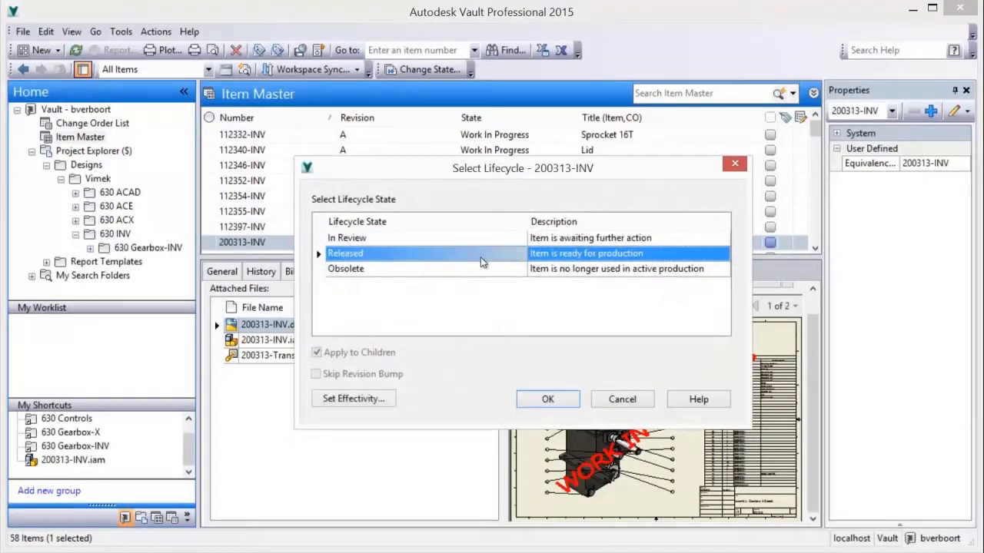
click(544, 400)
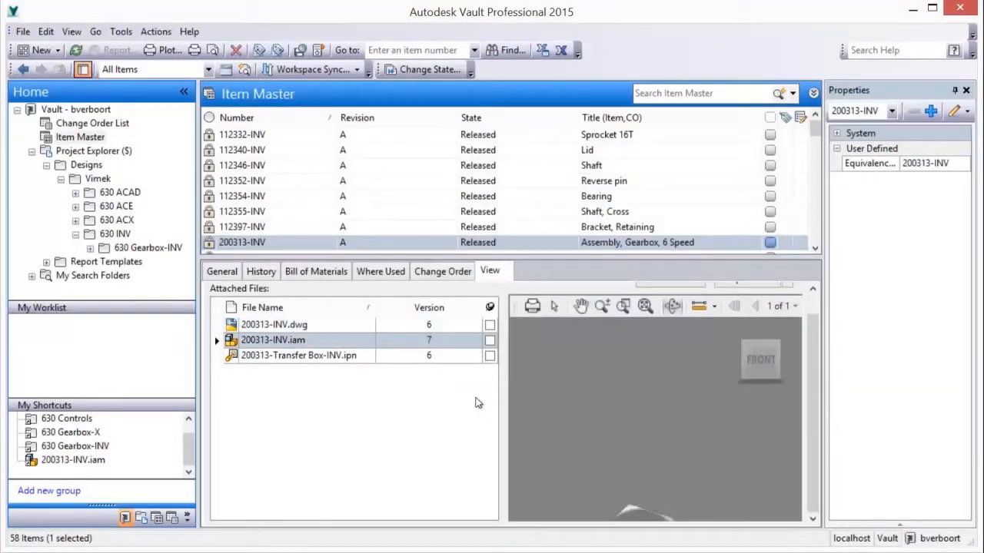
- Preview the released item's drawing 200313-INV.dwg and examine the watermark along its lower edge
click(305, 327)
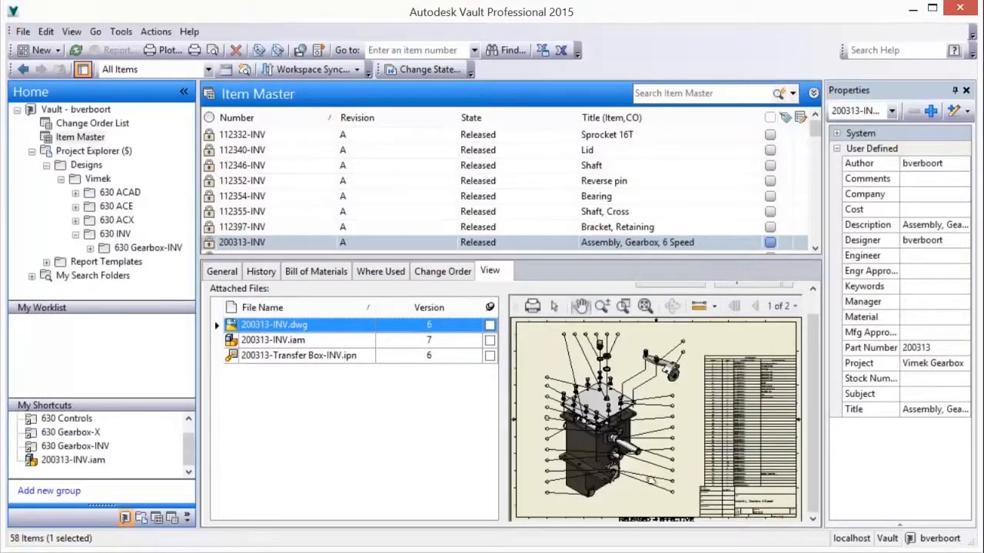
scroll(646, 492, down, 3)
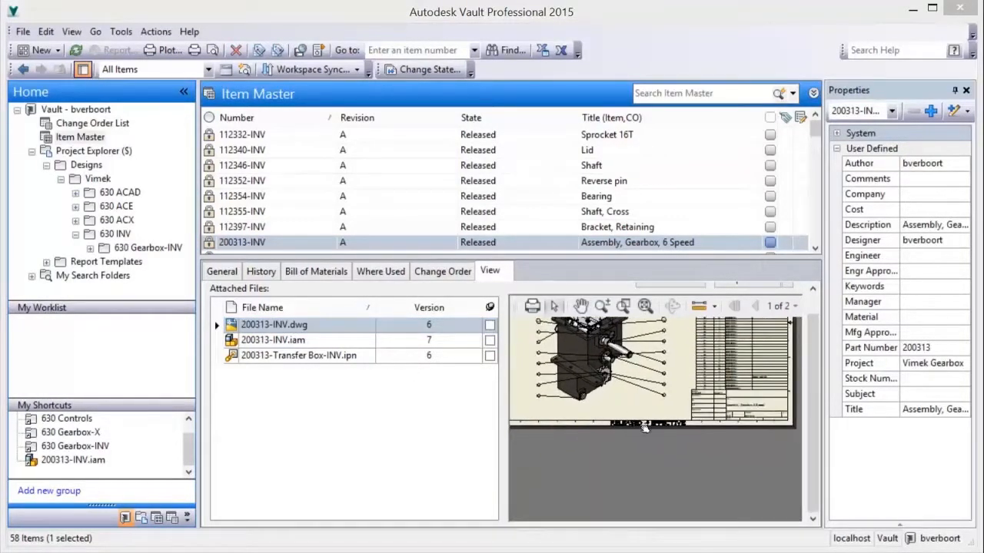
scroll(644, 427, up, 3)
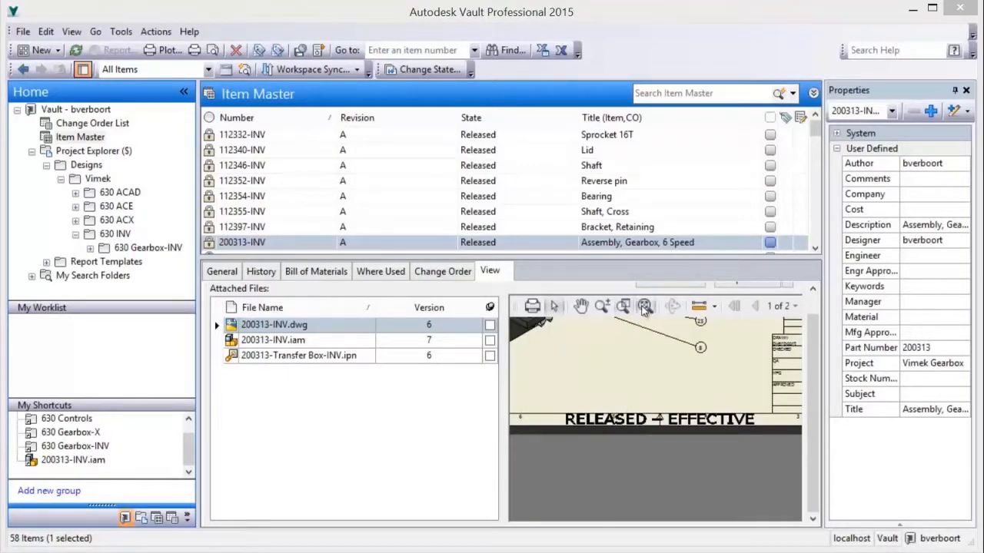
click(644, 306)
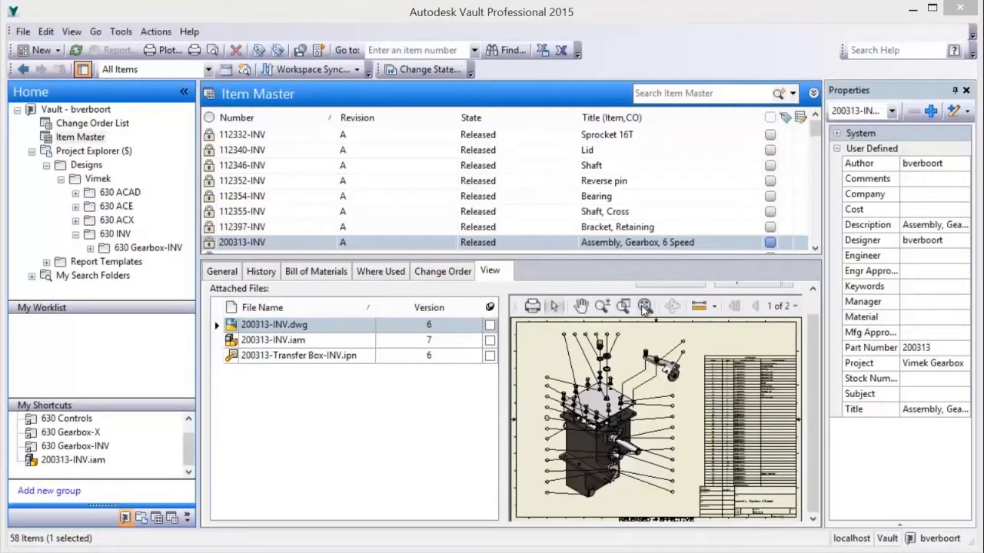
- Search the Item Master for "lid" and select item 112340-INV
click(740, 93)
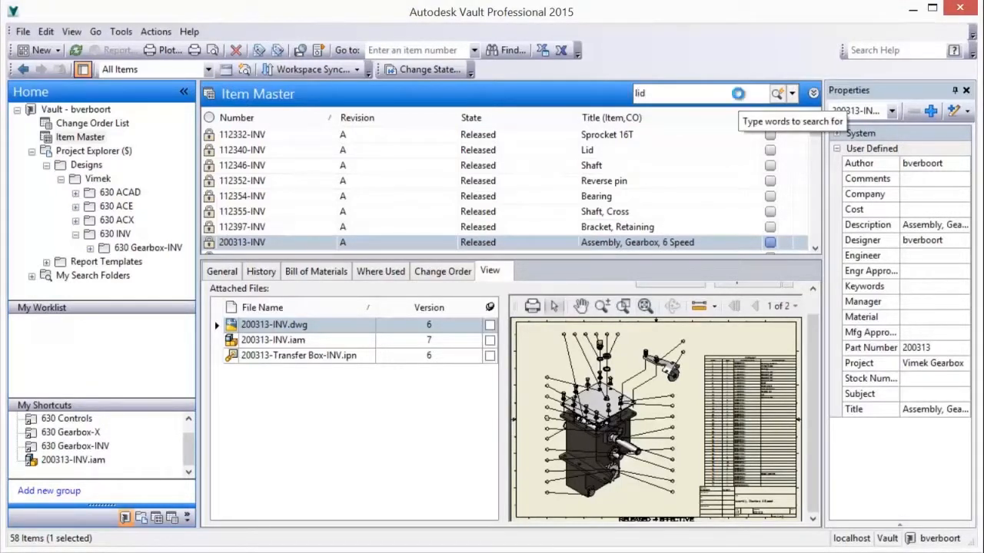
key(Return)
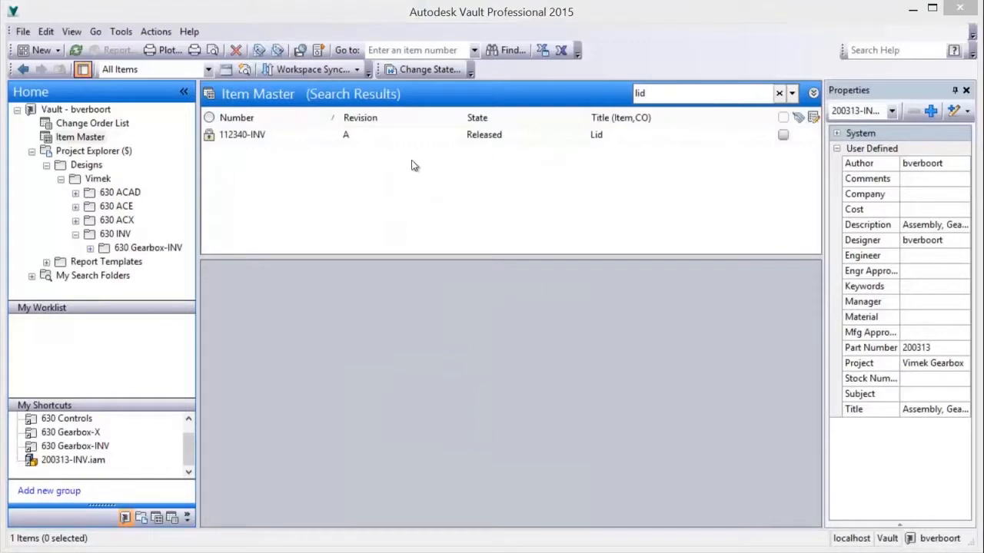
click(265, 136)
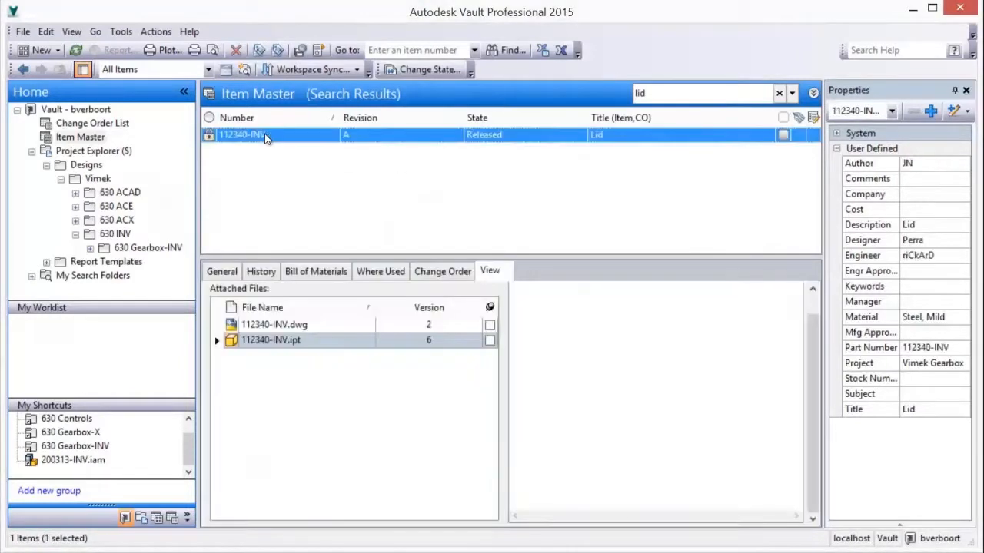
- Change the lid item's lifecycle state to Work In Progress without skipping the revision bump
right_click(354, 140)
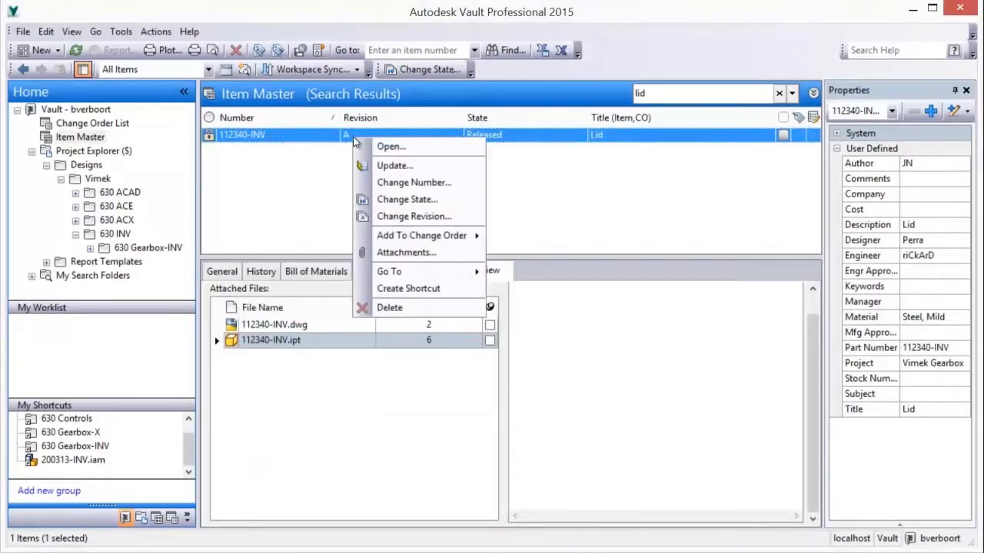
click(393, 200)
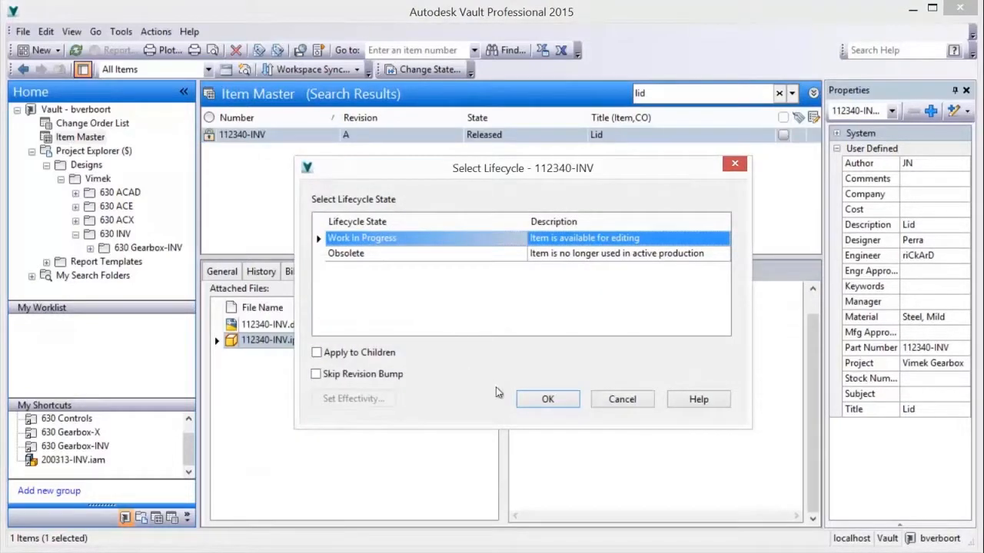
click(560, 403)
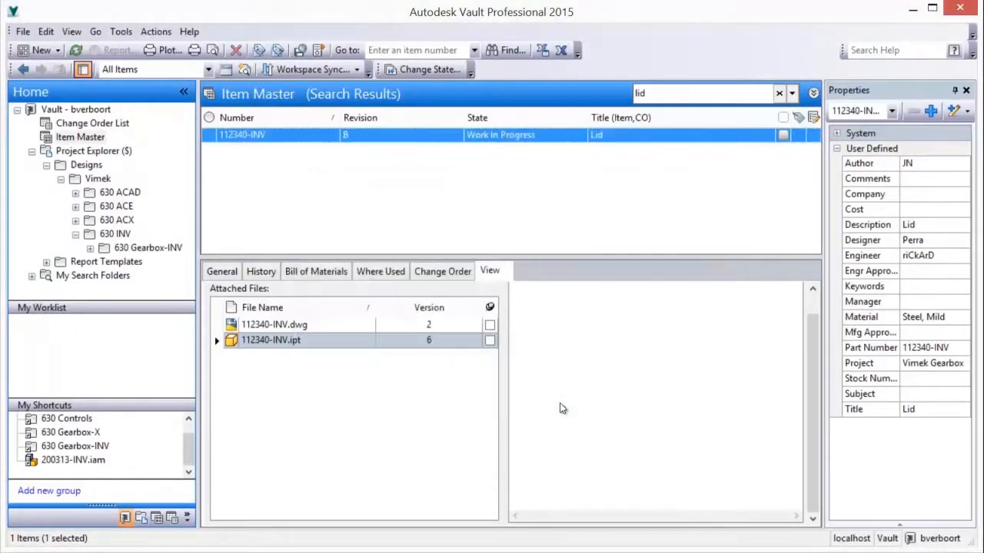
- Open the lid part 112340-INV.ipt in Inventor with check-out, and move its End of Folded marker below Chamfer2
click(299, 343)
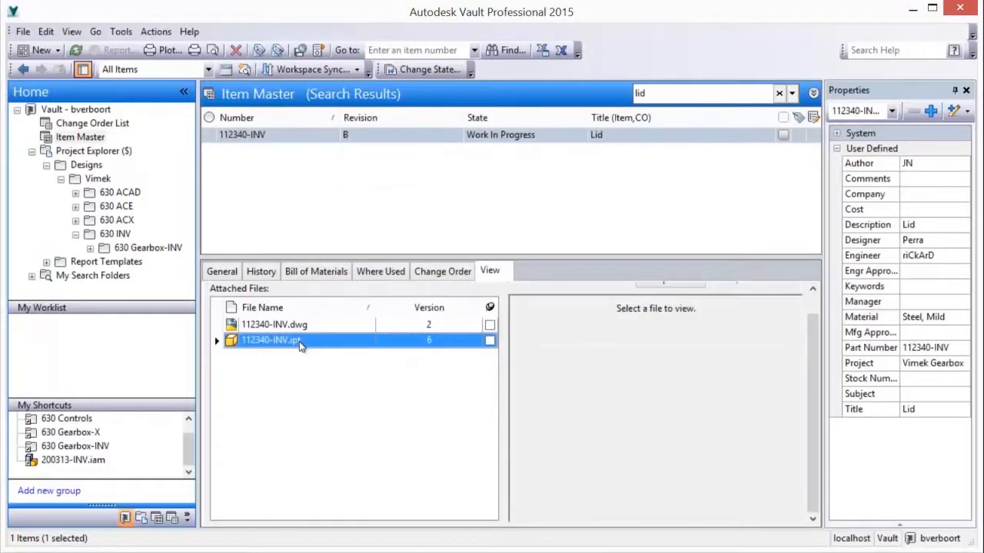
right_click(299, 341)
click(332, 351)
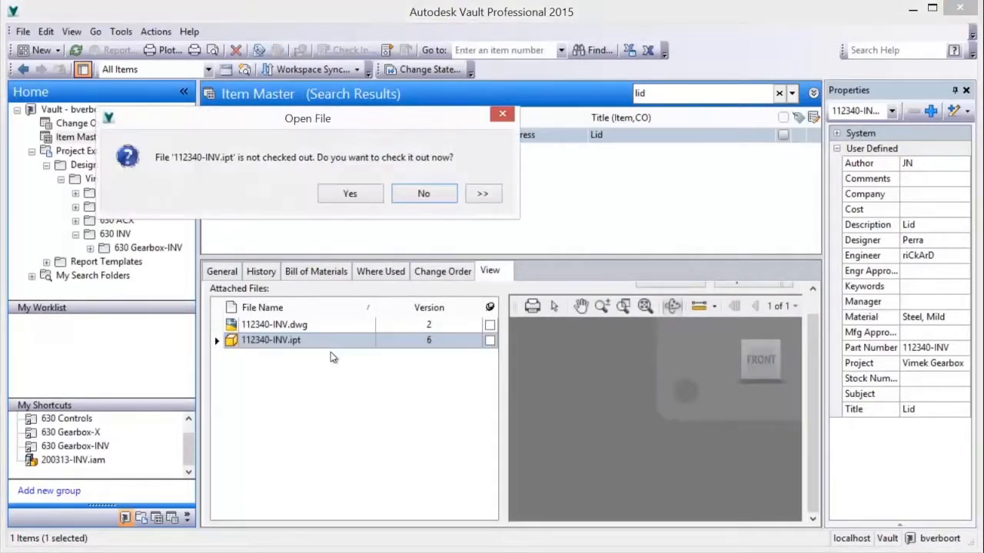
click(348, 198)
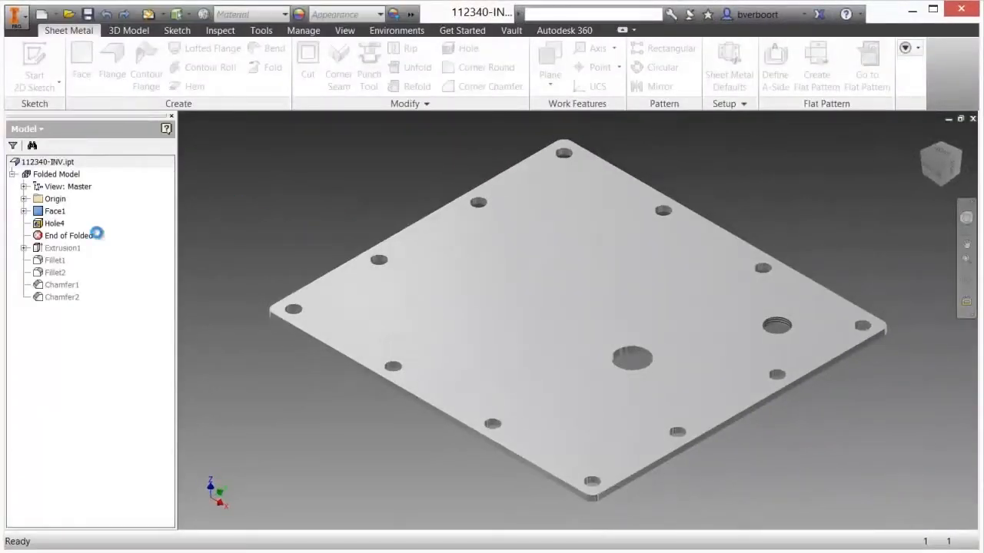
mouse_move(96, 233)
mouse_down()
mouse_move(84, 235)
mouse_move(77, 302)
mouse_up()
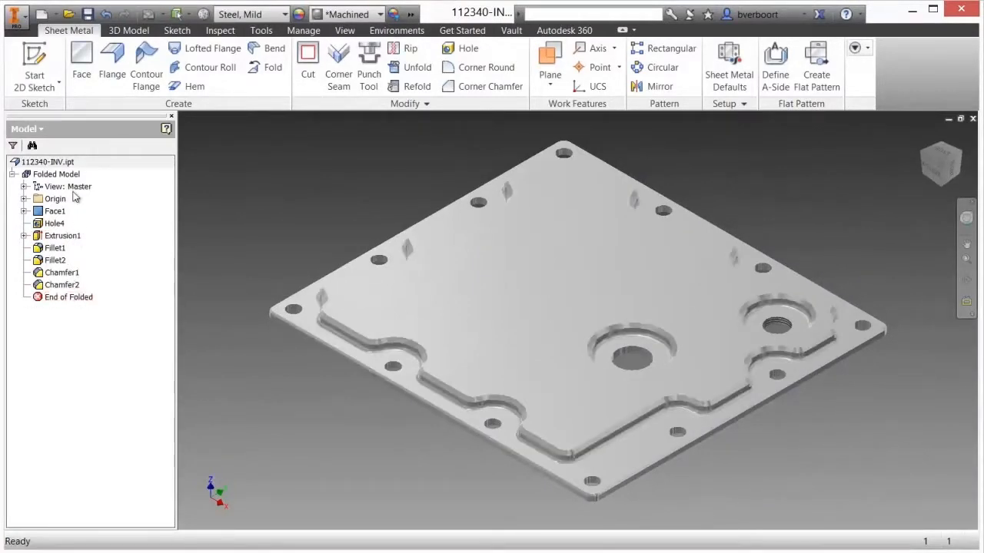
- Open the lid part's drawing with check-out and shift its front view slightly down and to the left on the sheet
click(47, 162)
right_click(65, 167)
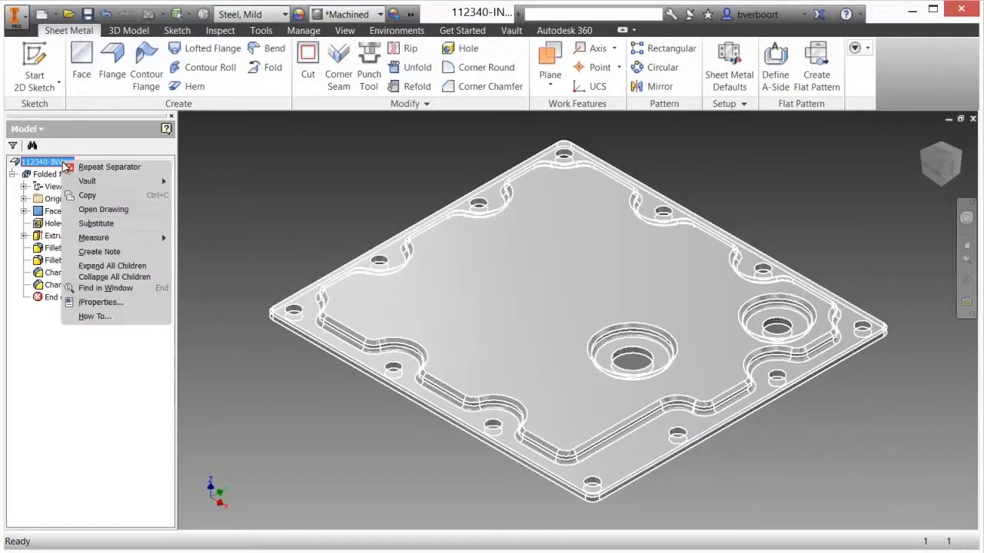
click(83, 193)
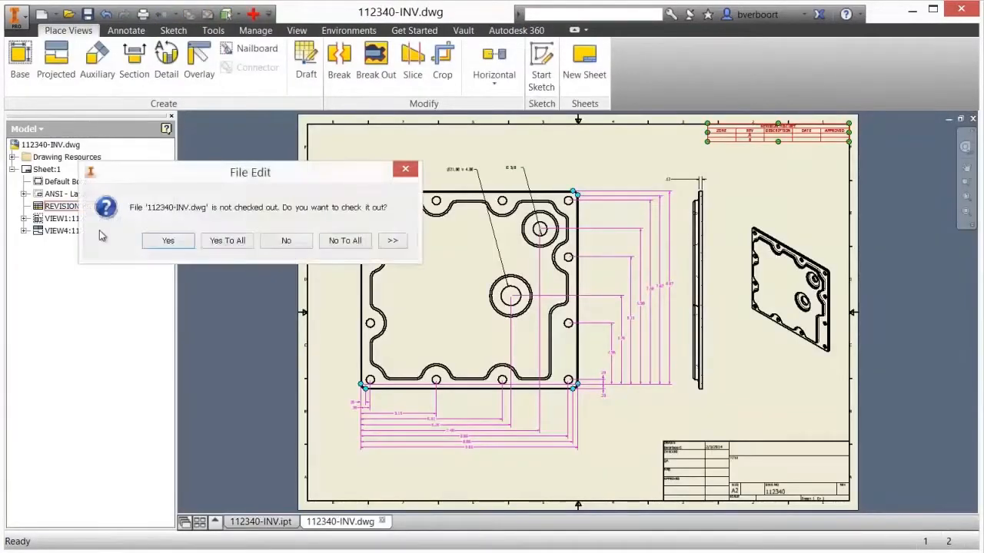
click(168, 240)
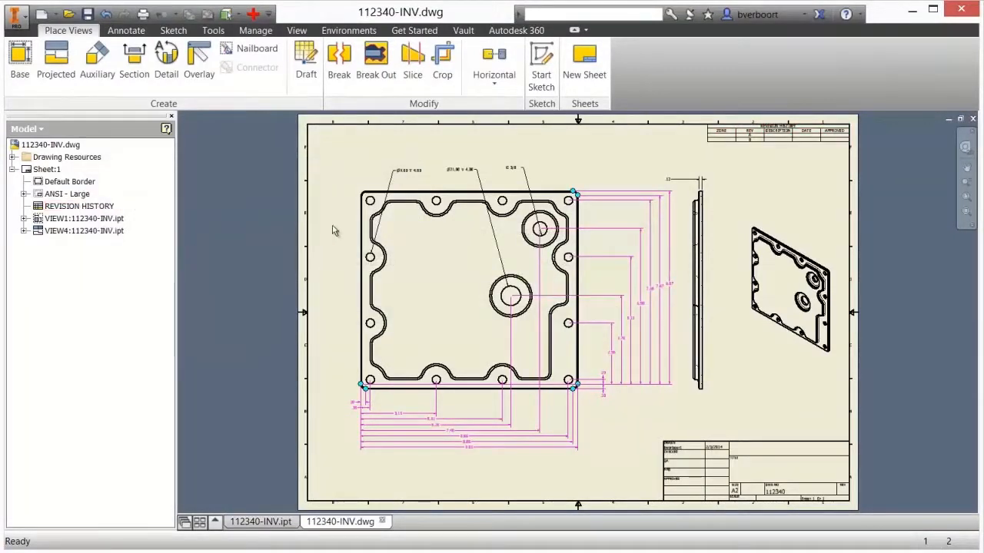
drag(354, 218, 349, 224)
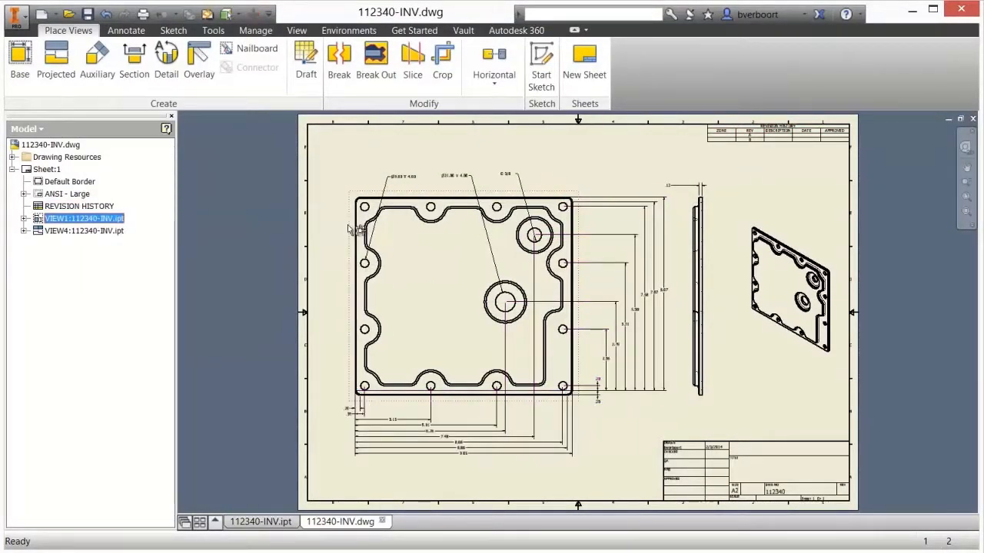
- Check in 112340-INV.dwg together with 112340-INV.ipt, without keeping them checked out, and switch back to Vault Professional
click(44, 130)
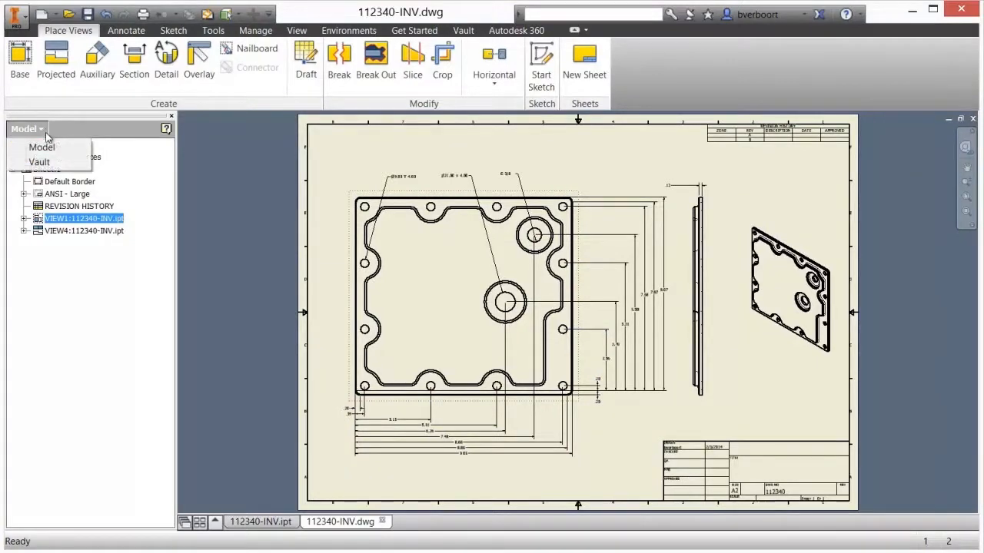
click(43, 163)
right_click(77, 176)
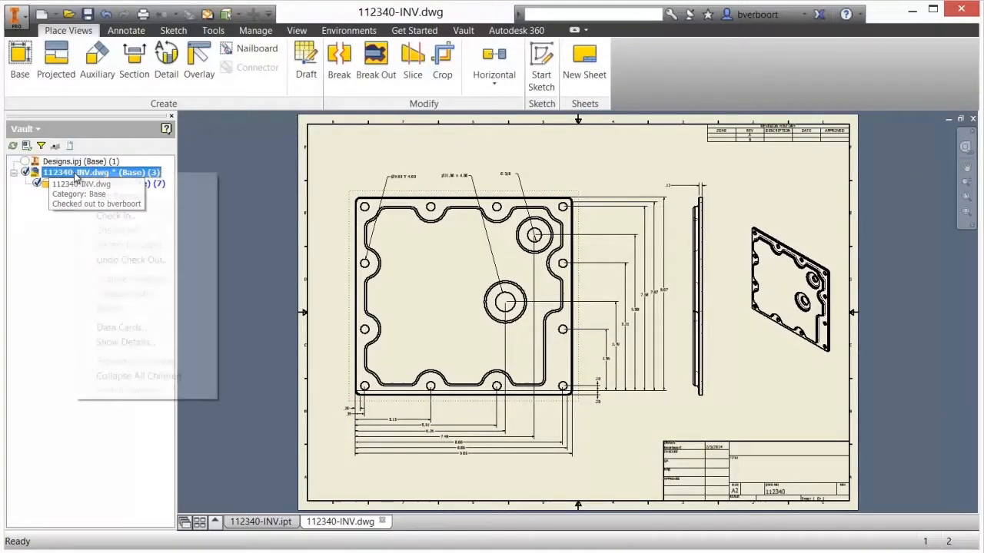
click(114, 216)
click(300, 241)
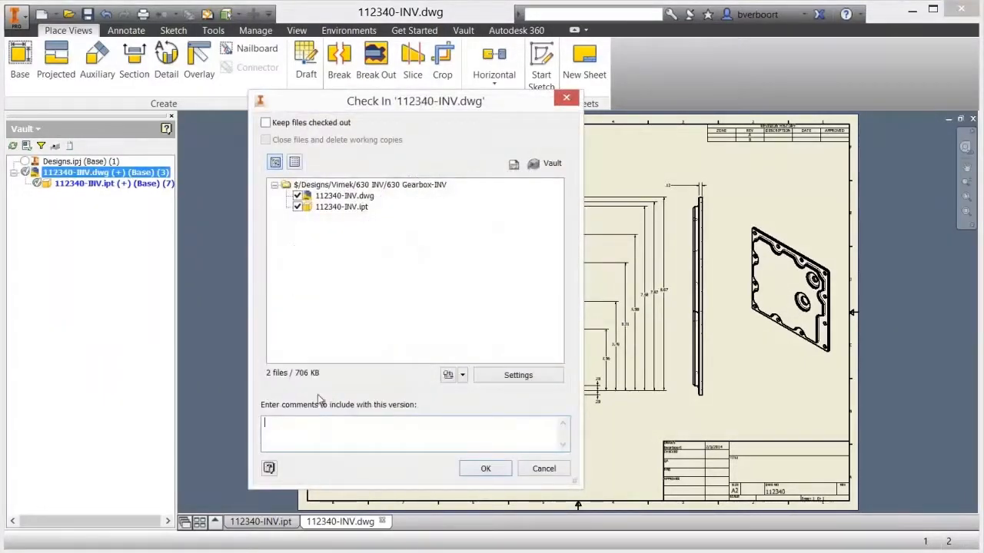
click(485, 469)
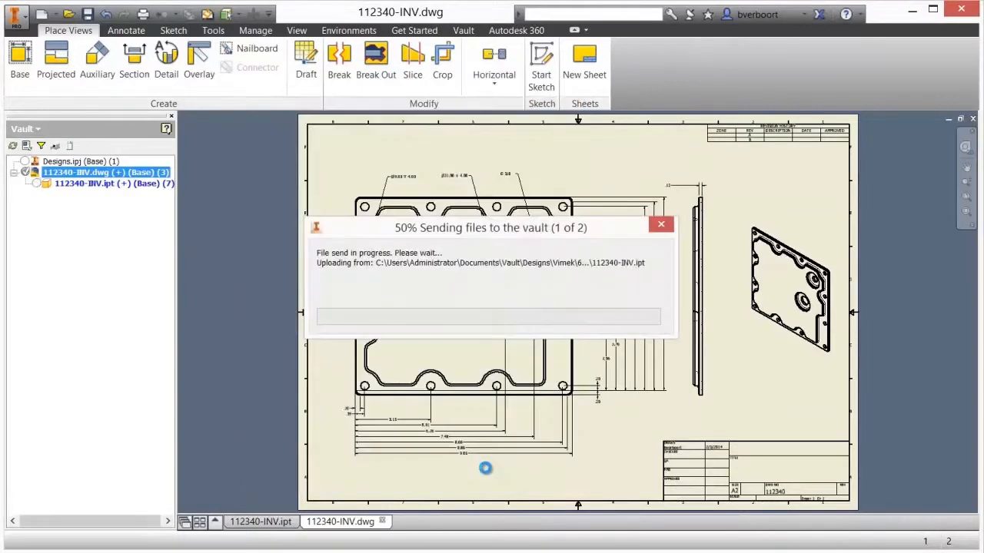
click(910, 13)
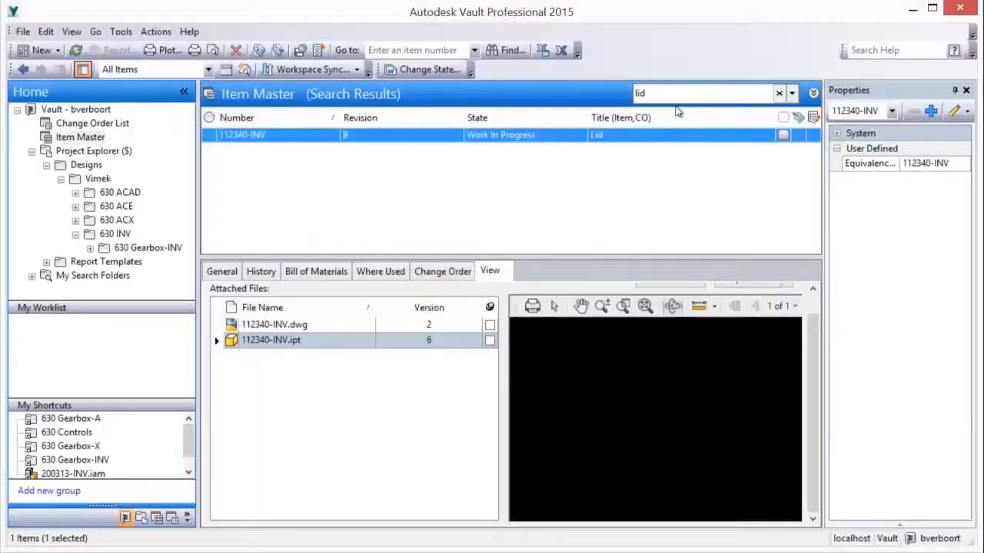
- Update the lid item 112340-INV from its associated files, then save and close the item
right_click(520, 139)
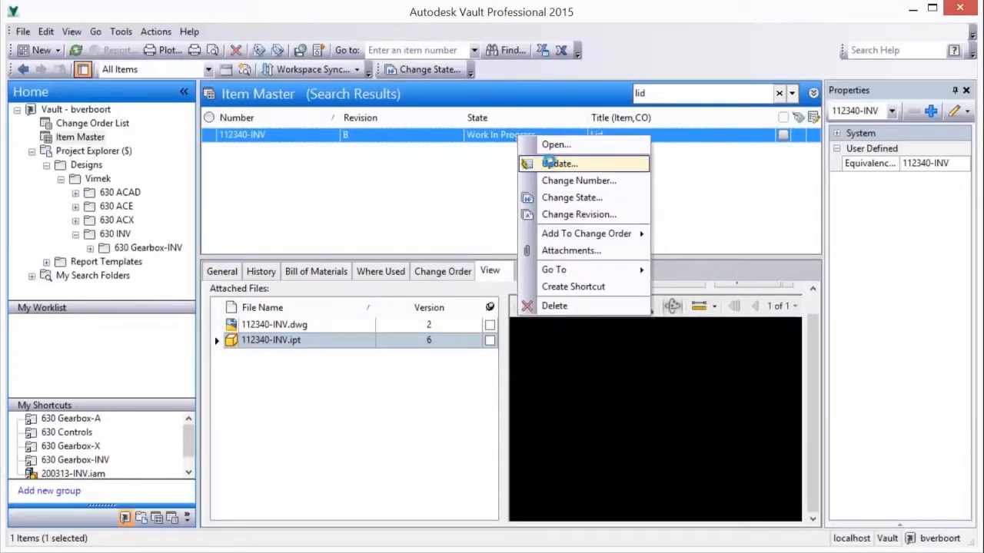
click(542, 163)
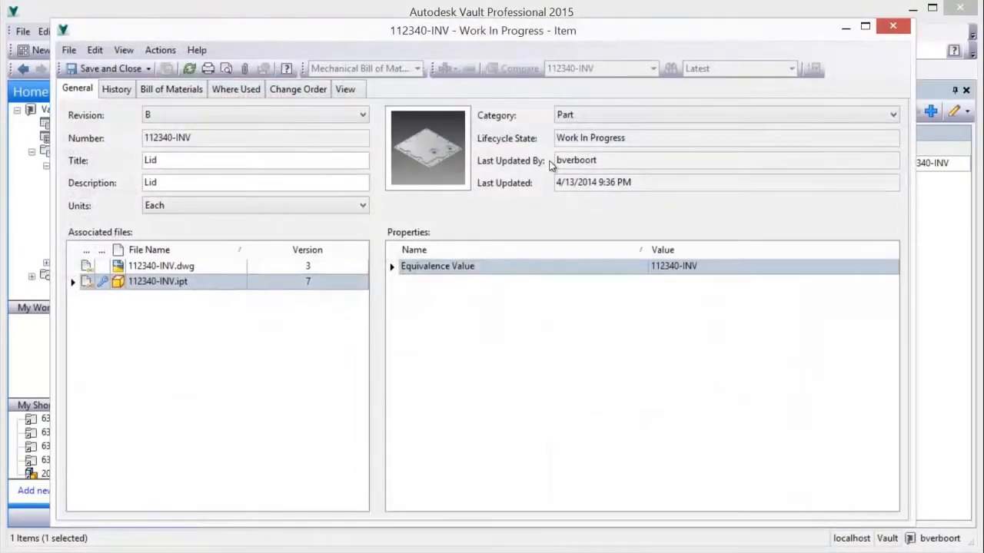
click(121, 69)
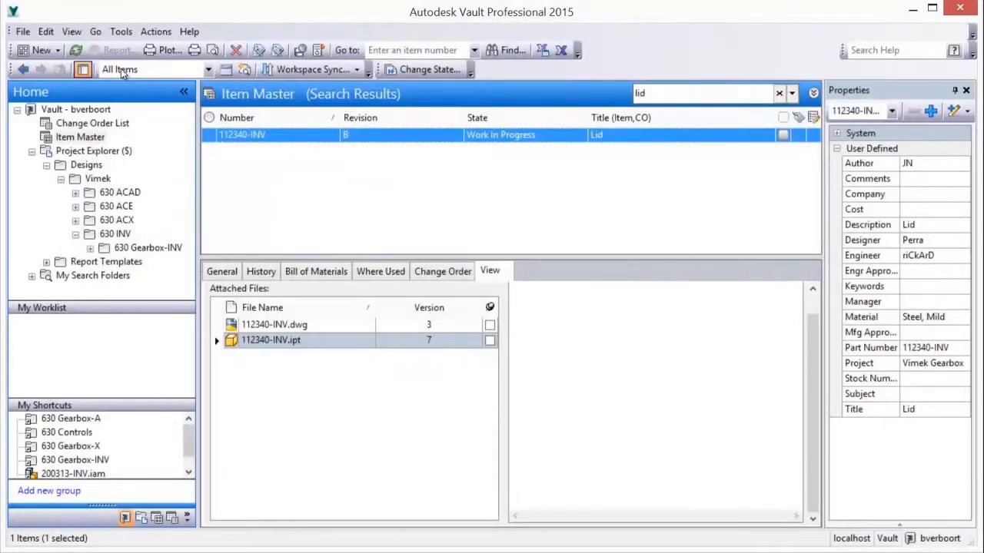
- Change the lid item's lifecycle state to Released with immediate effectivity, and select its attached drawing 112340-INV.dwg
right_click(478, 143)
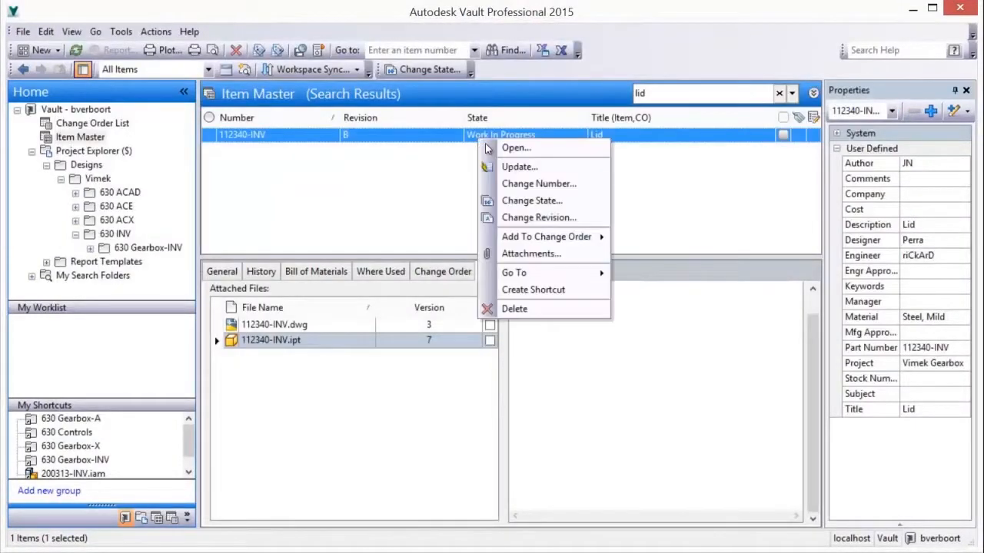
click(512, 199)
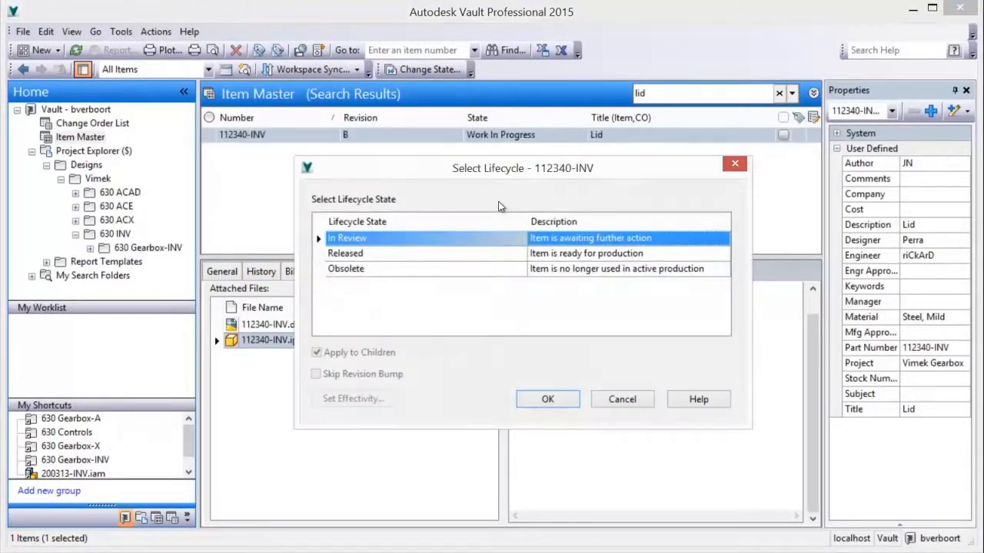
click(359, 254)
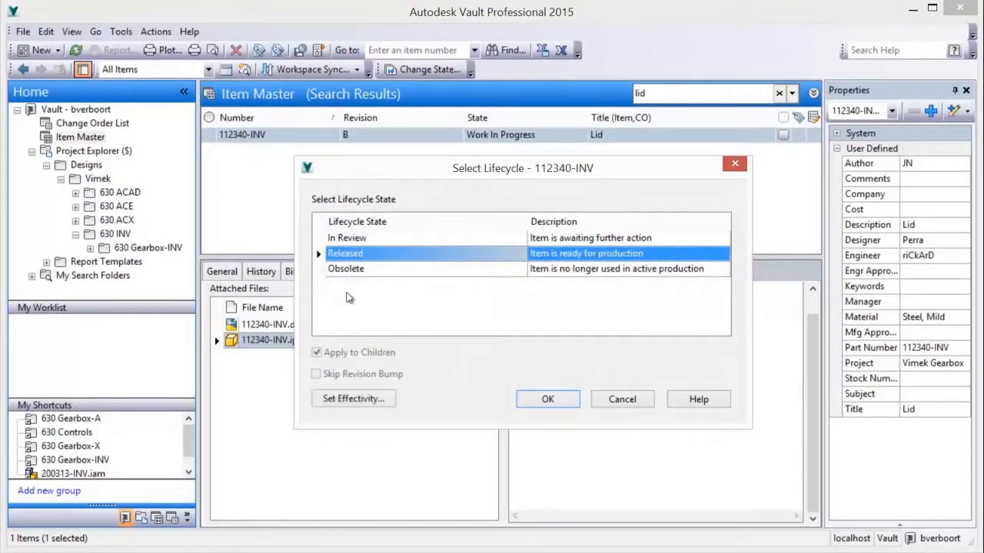
click(370, 396)
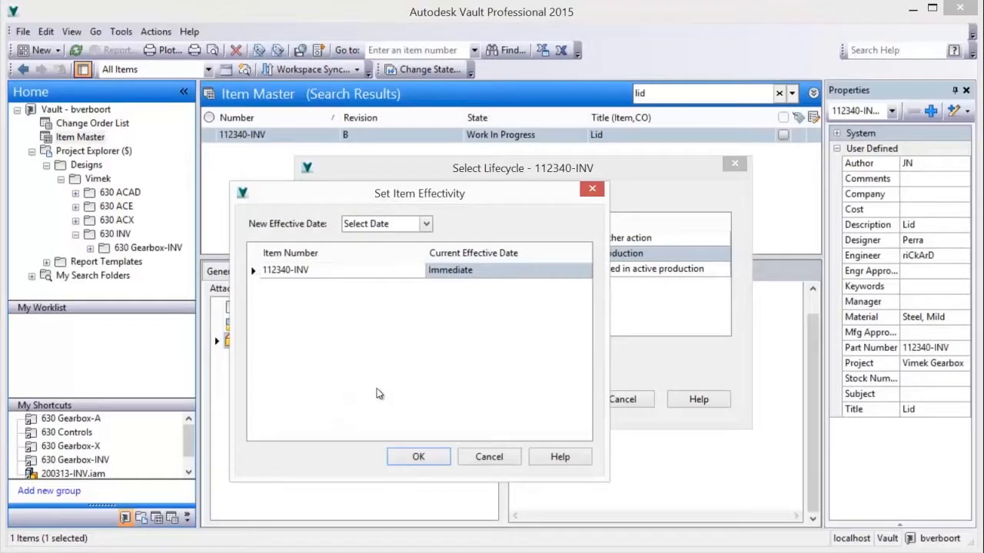
click(427, 224)
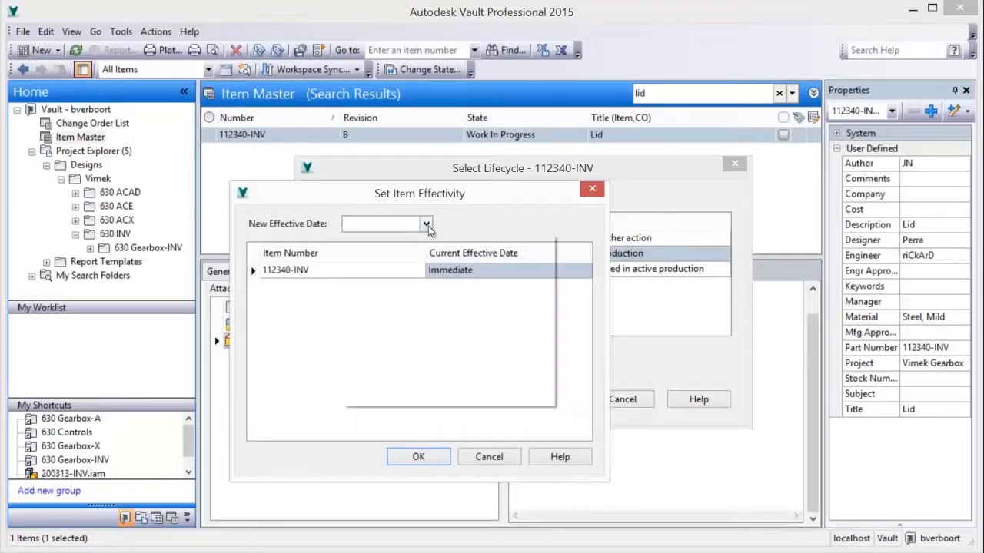
click(427, 225)
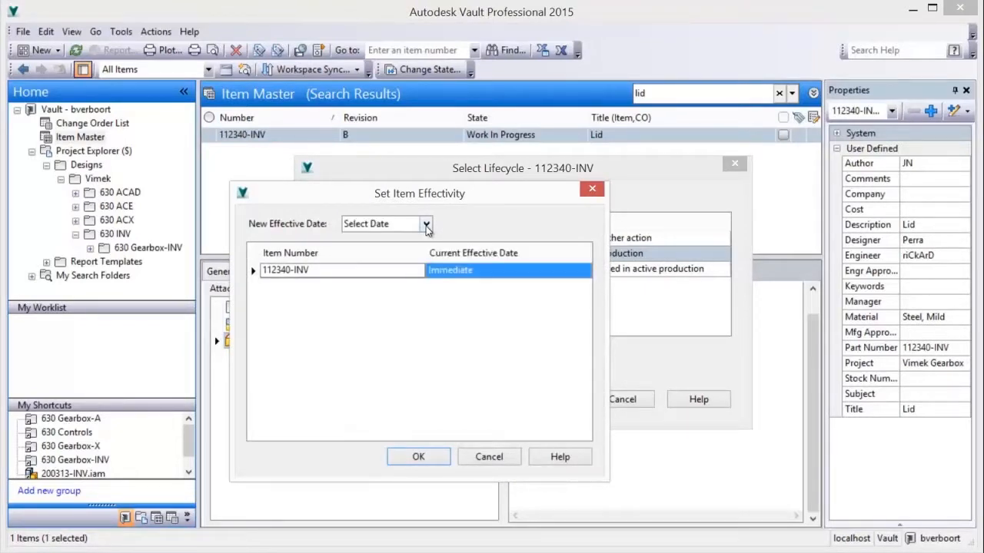
click(418, 456)
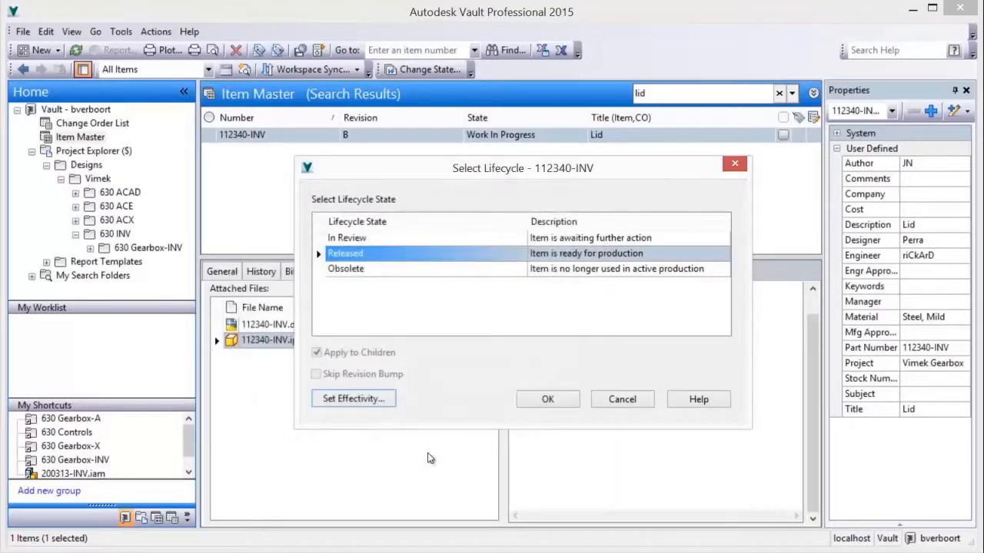
click(547, 401)
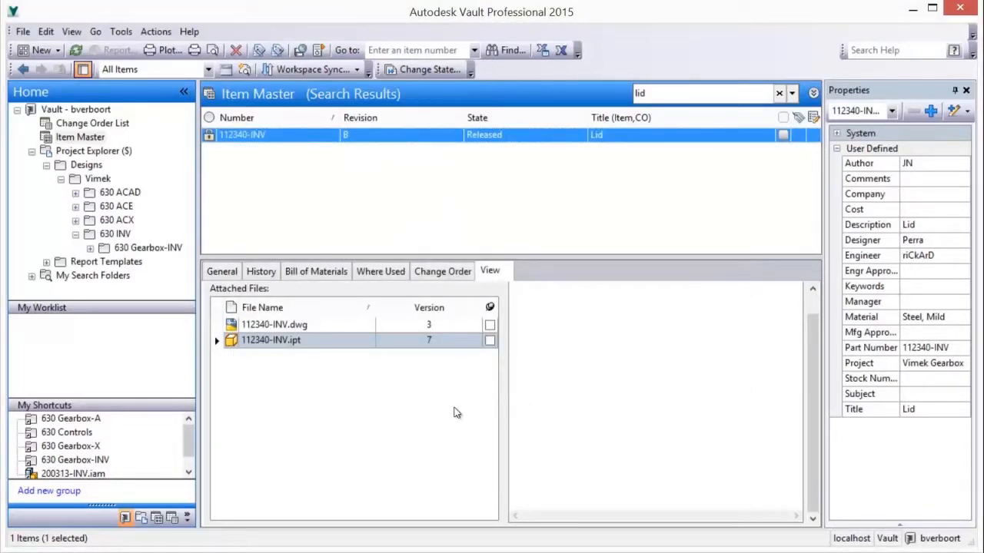
click(315, 326)
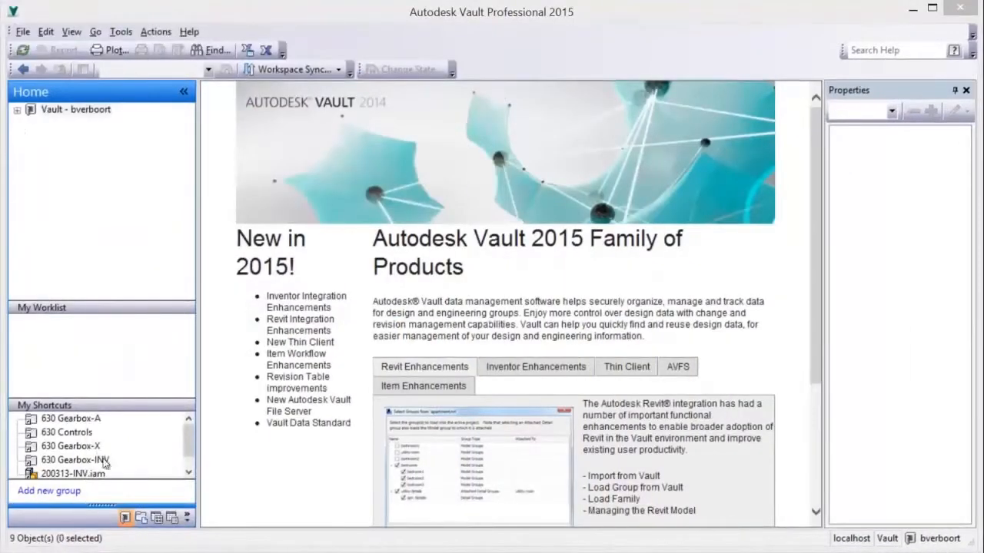
- Change the category of 200313-X-ASSY.dwg and its child drawings in the 630 Gearbox-X folder to Engineering
click(86, 447)
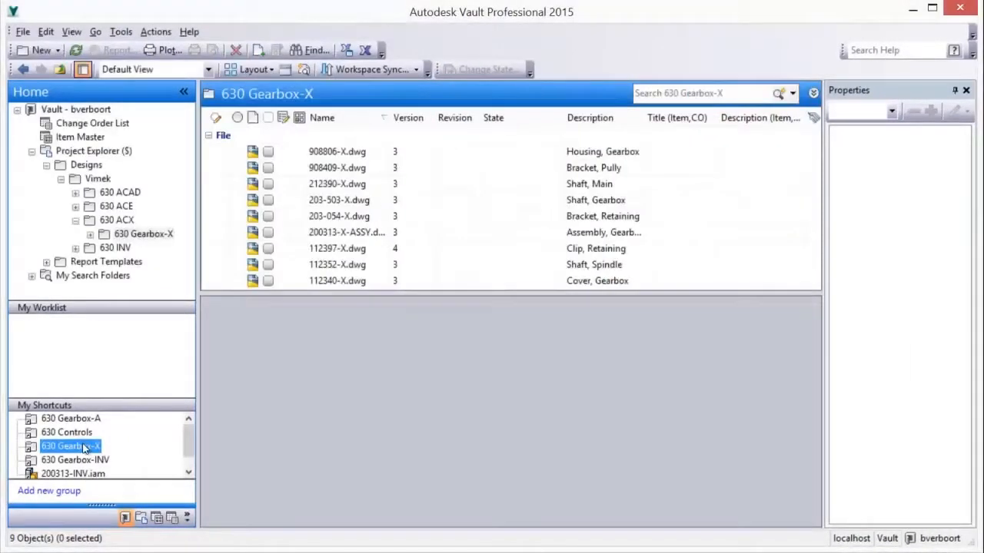
click(315, 232)
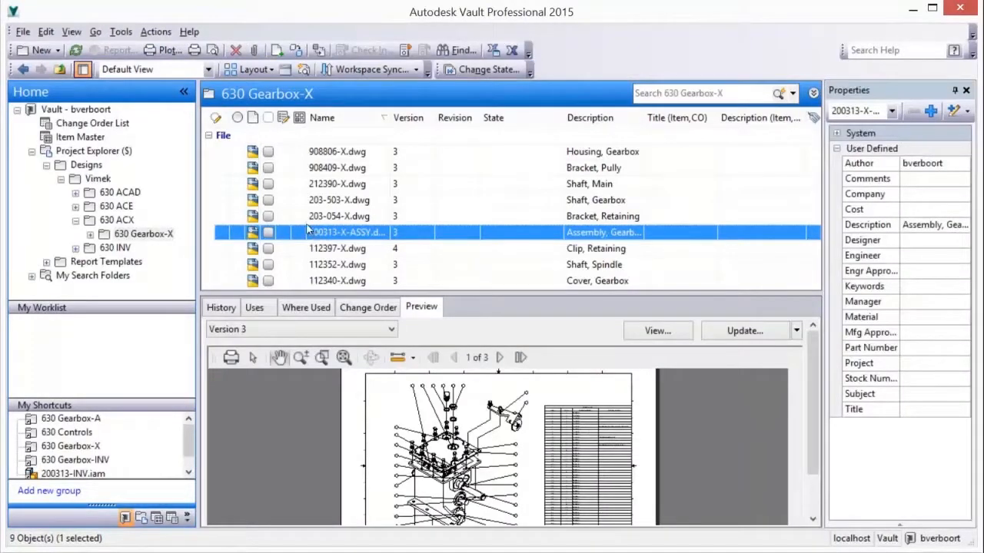
click(157, 32)
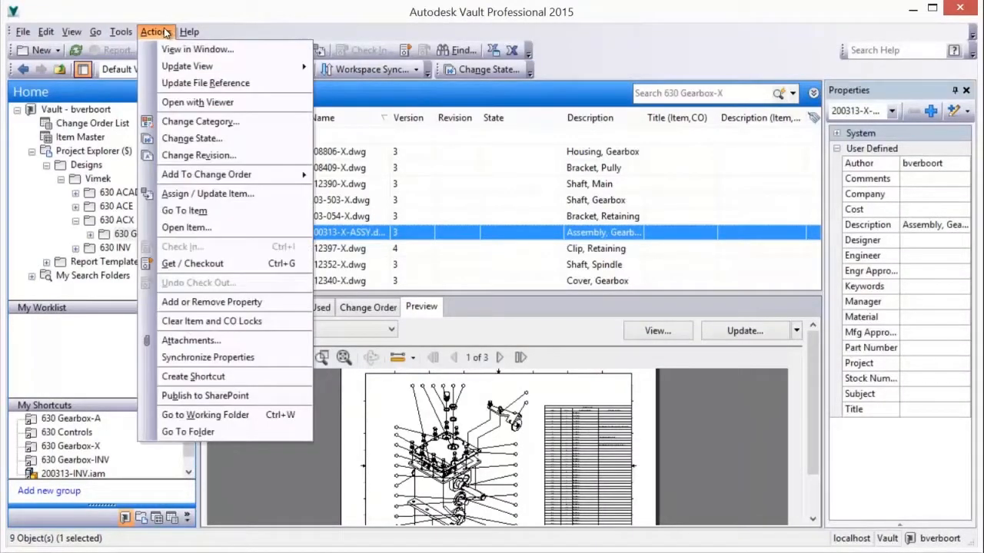
click(189, 124)
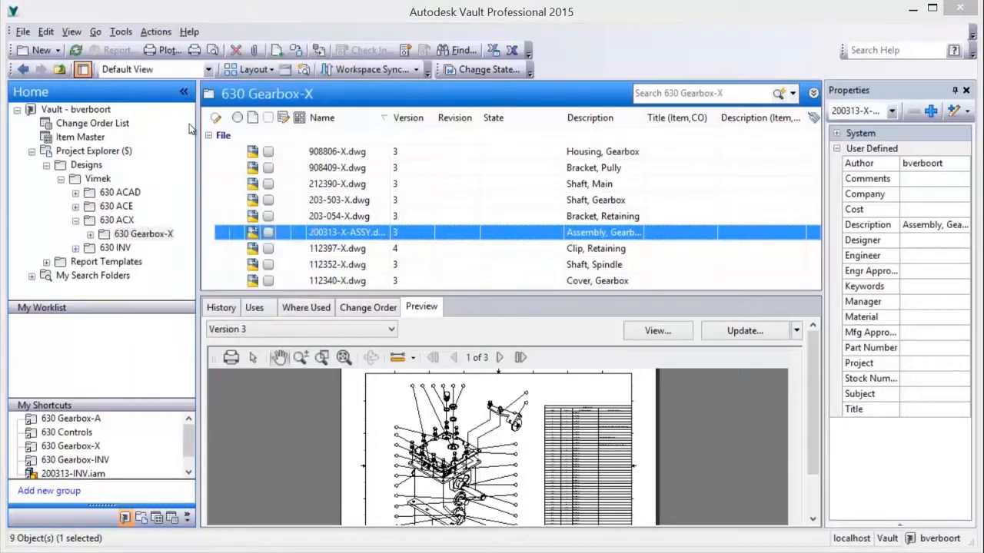
click(350, 149)
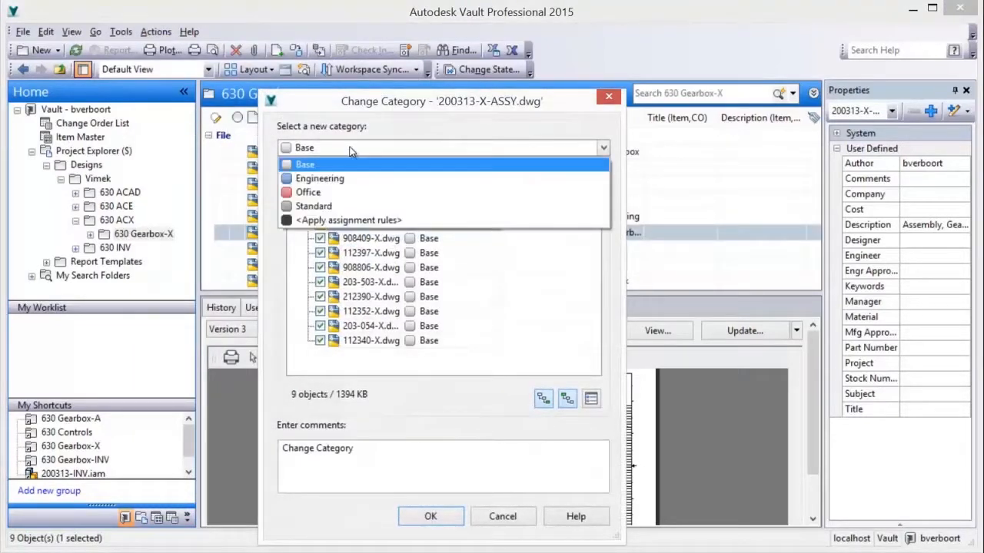
click(329, 179)
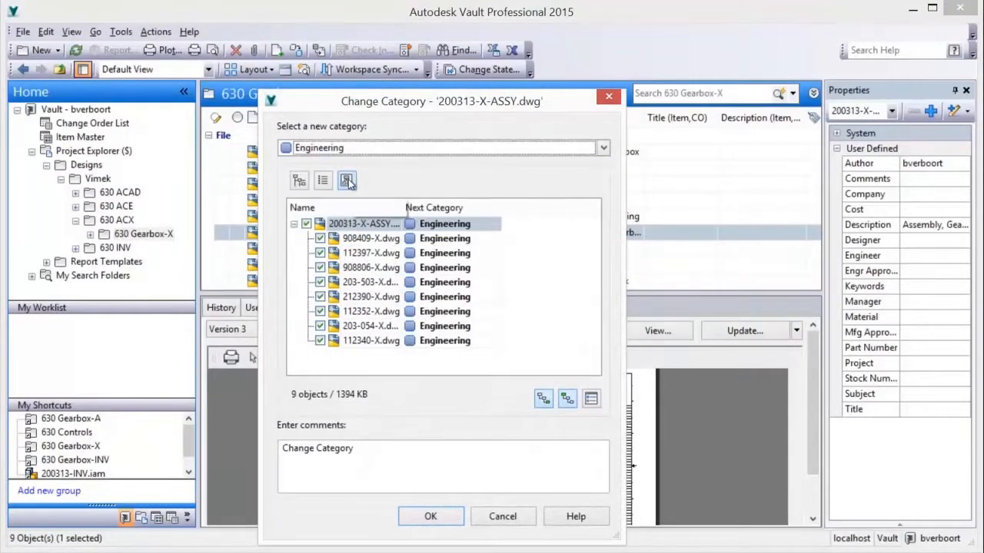
click(430, 517)
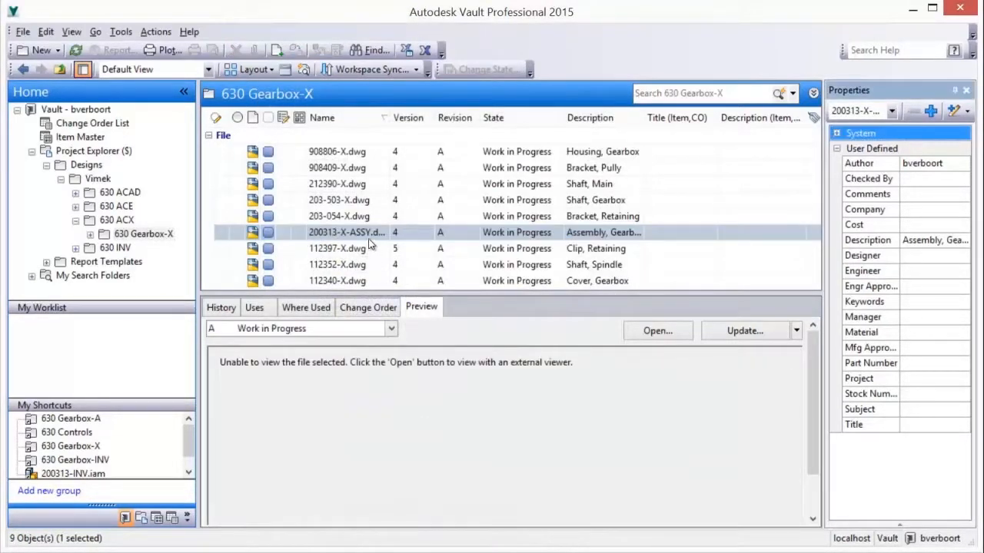
- Change the lifecycle state of 200313-X-ASSY.dwg and all its child drawings to Released
right_click(369, 236)
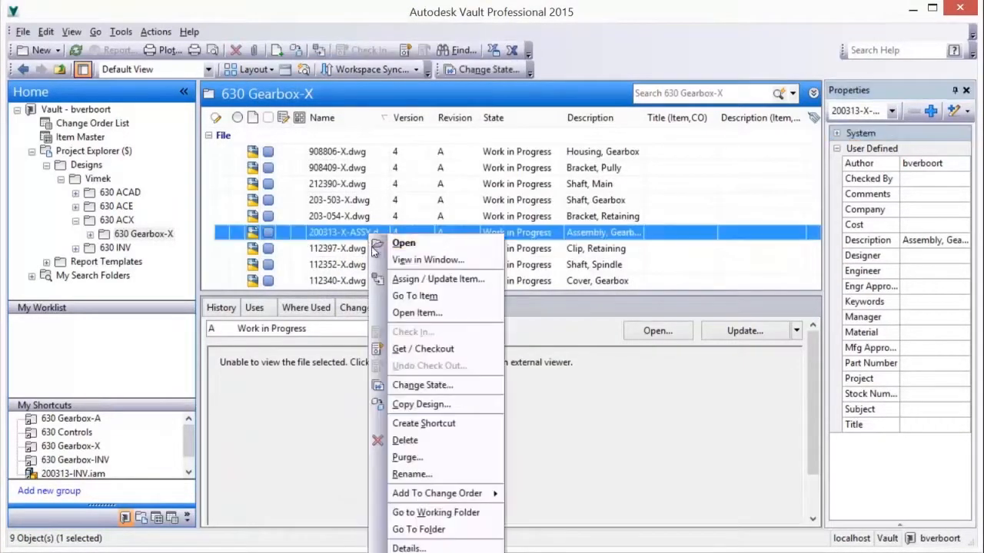
click(407, 385)
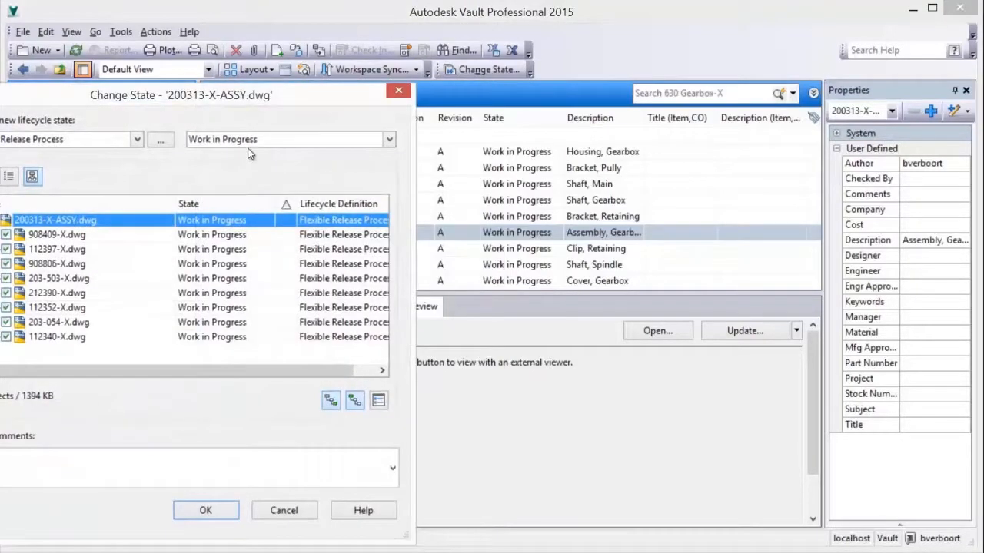
click(256, 141)
click(227, 182)
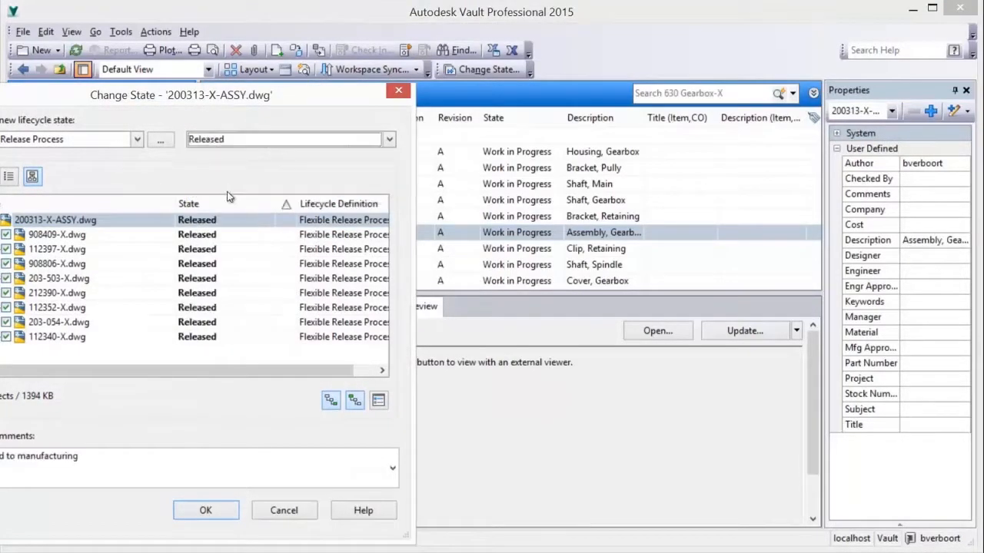
click(204, 512)
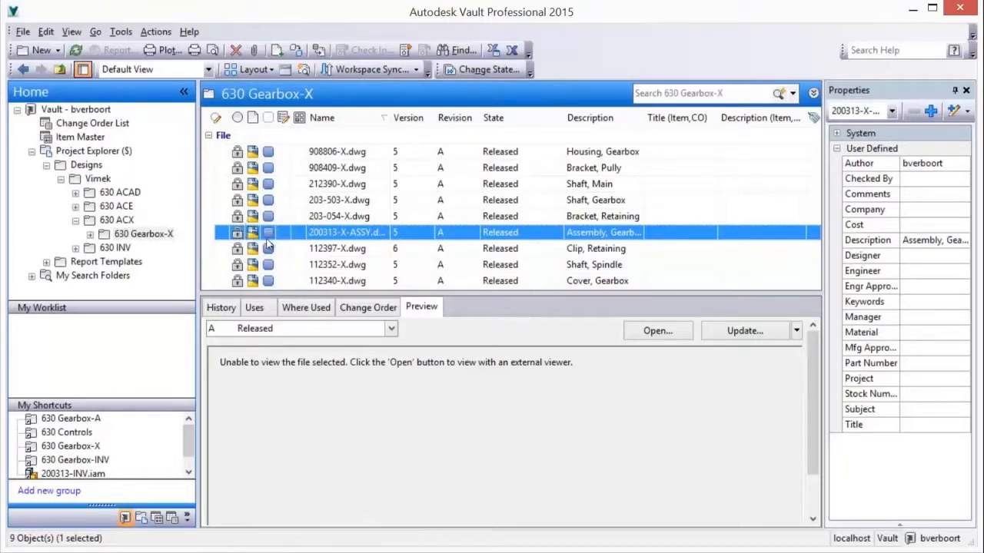
- Open 200313-X-ASSY.dwg in AutoCAD and change its state to Work in Progress with the comment "Available for editing"
right_click(332, 234)
click(359, 243)
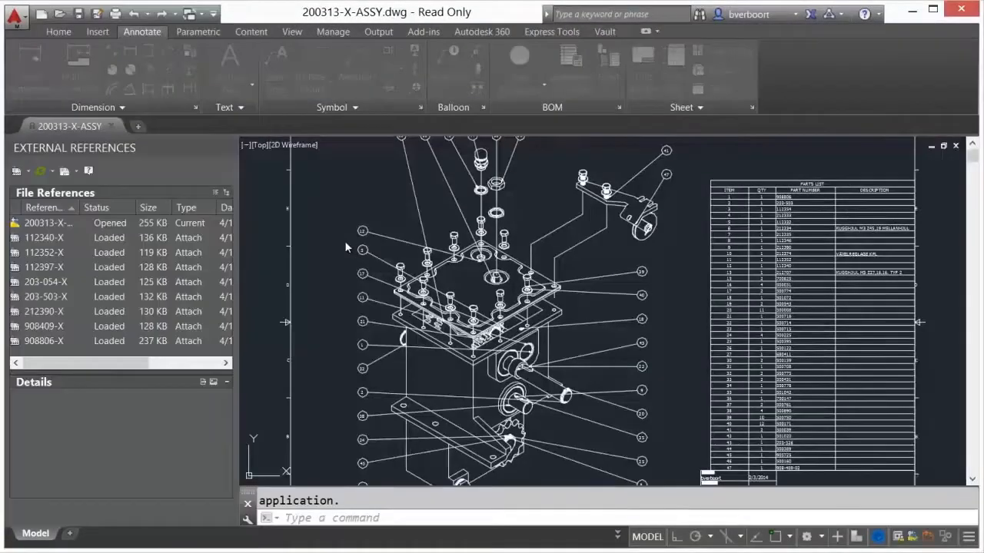
right_click(60, 224)
click(106, 330)
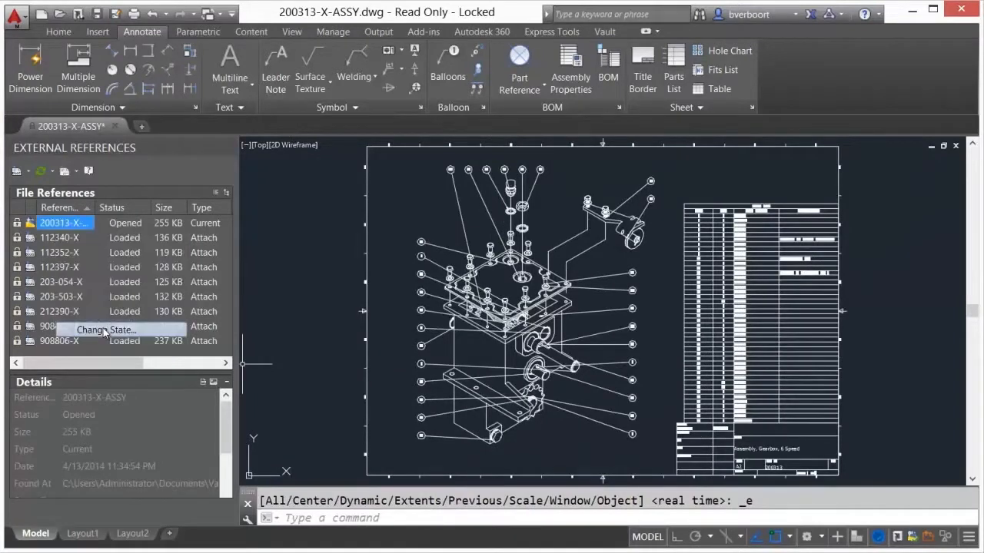
click(167, 216)
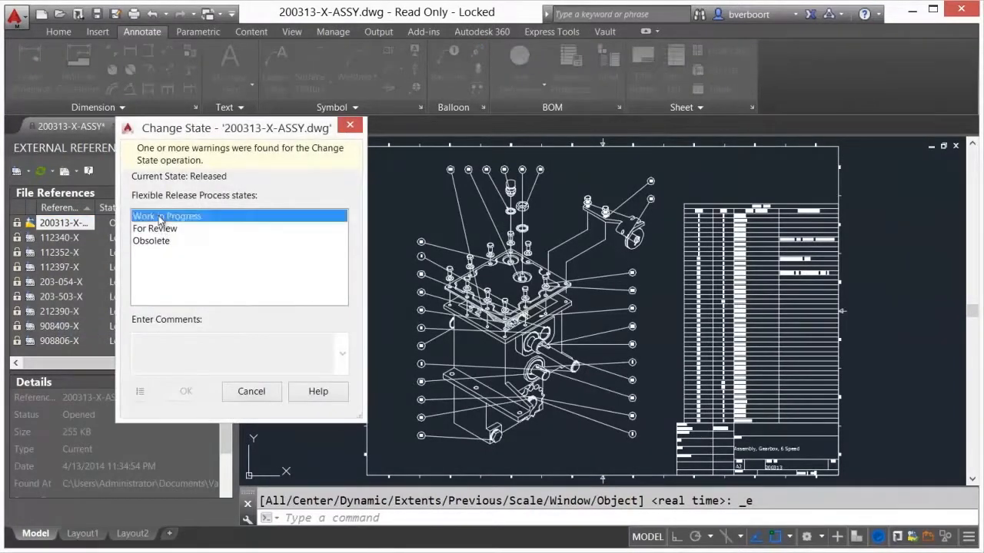
text(Available for editing)
click(187, 391)
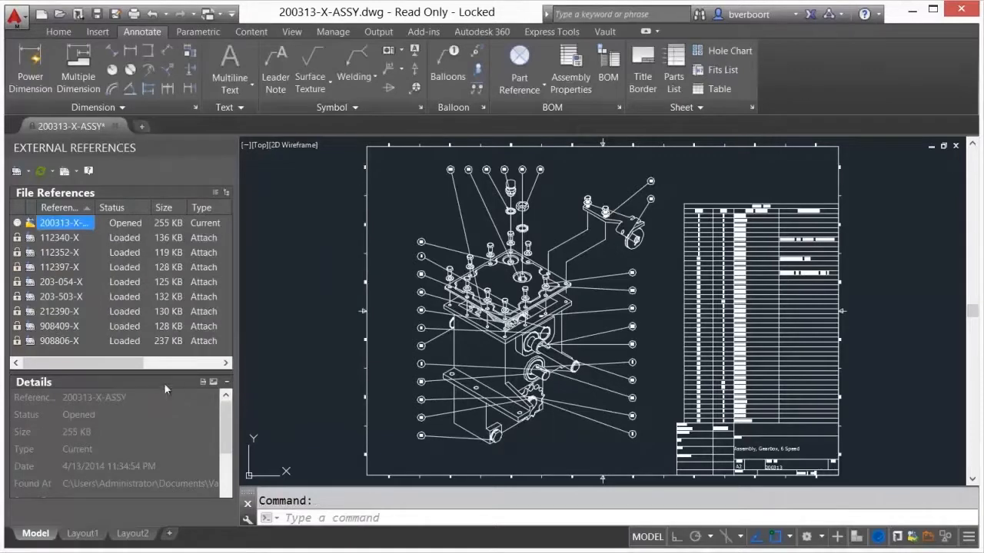
- Open the referenced cover drawing 112340-X and change its state to Work in Progress
right_click(59, 240)
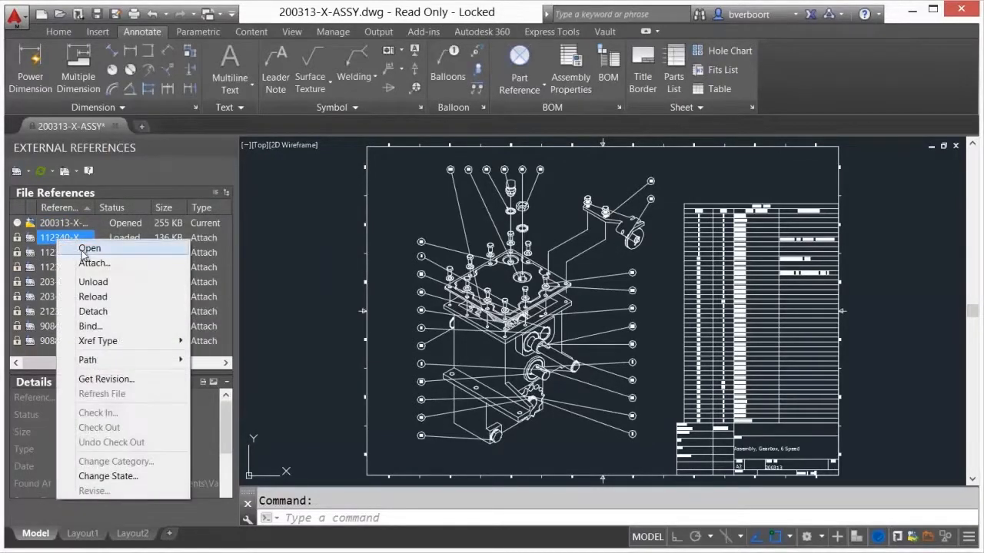
click(85, 250)
right_click(57, 223)
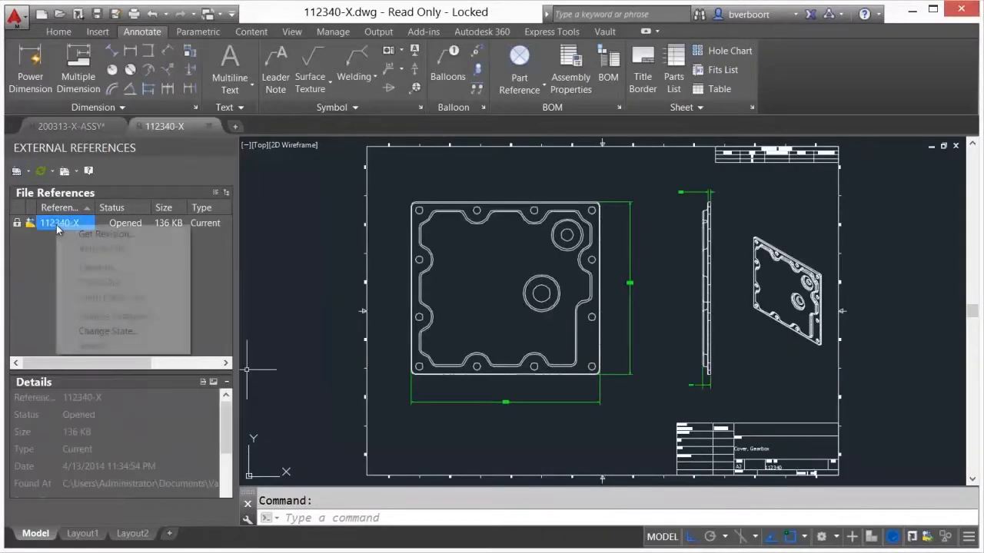
click(108, 330)
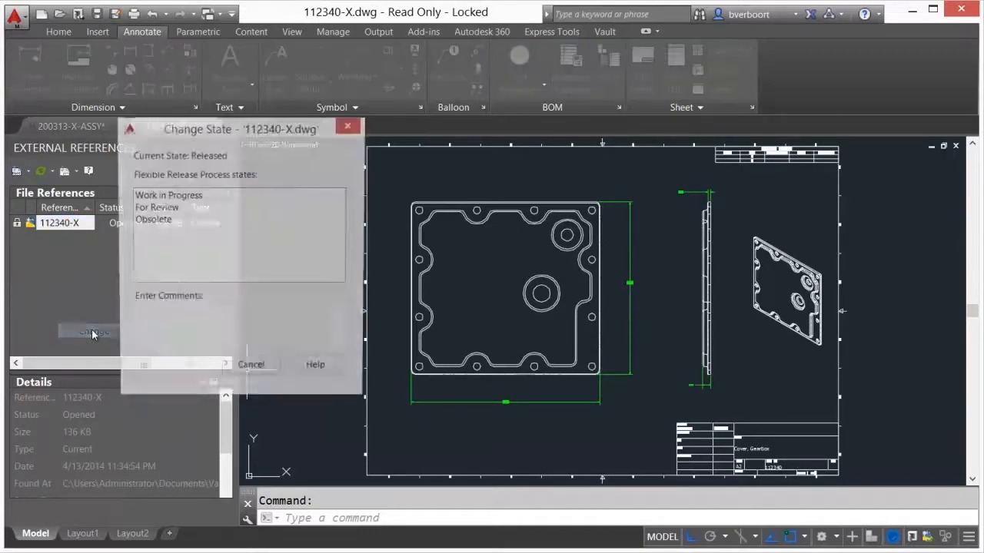
click(154, 196)
click(184, 369)
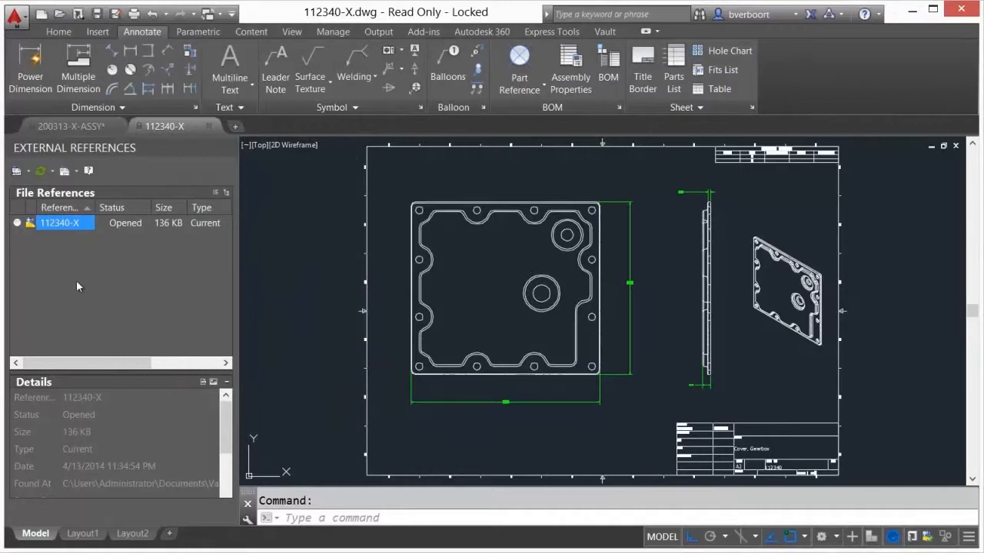
- Check out the 112340-X drawing and update its out-of-date properties
right_click(54, 225)
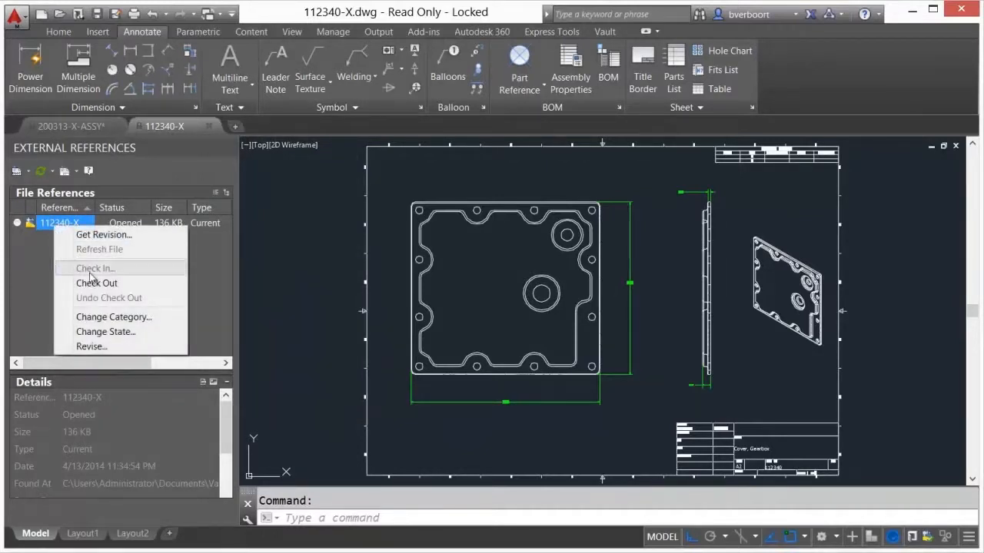
click(96, 284)
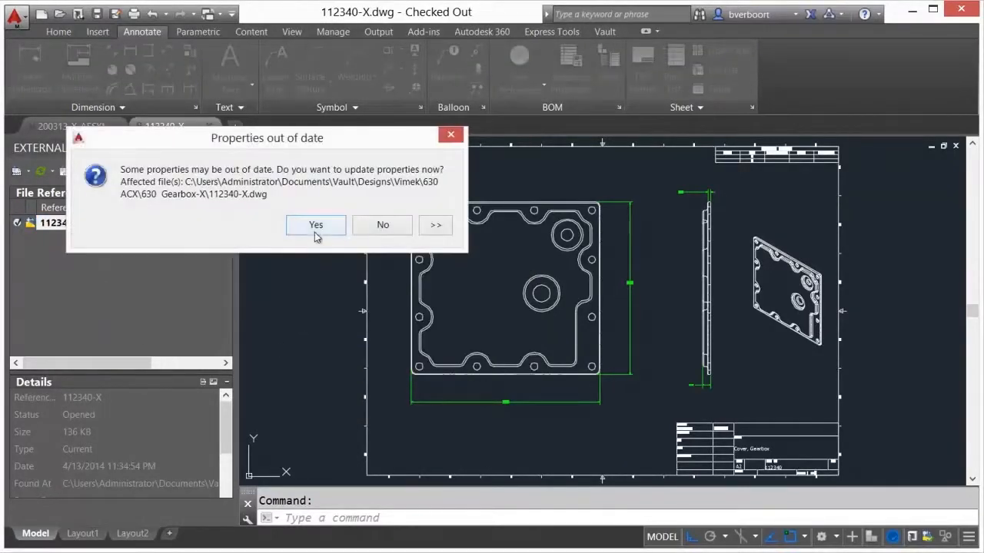
click(315, 230)
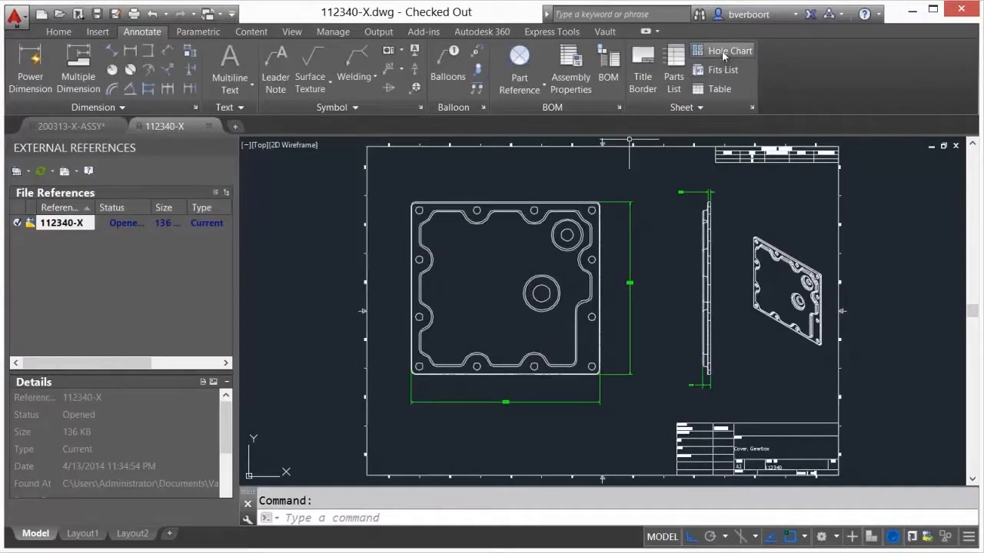
- Start a hole chart with its origin at the lower-left corner of the cover's front view, accepting the default rotation and origin name
click(722, 50)
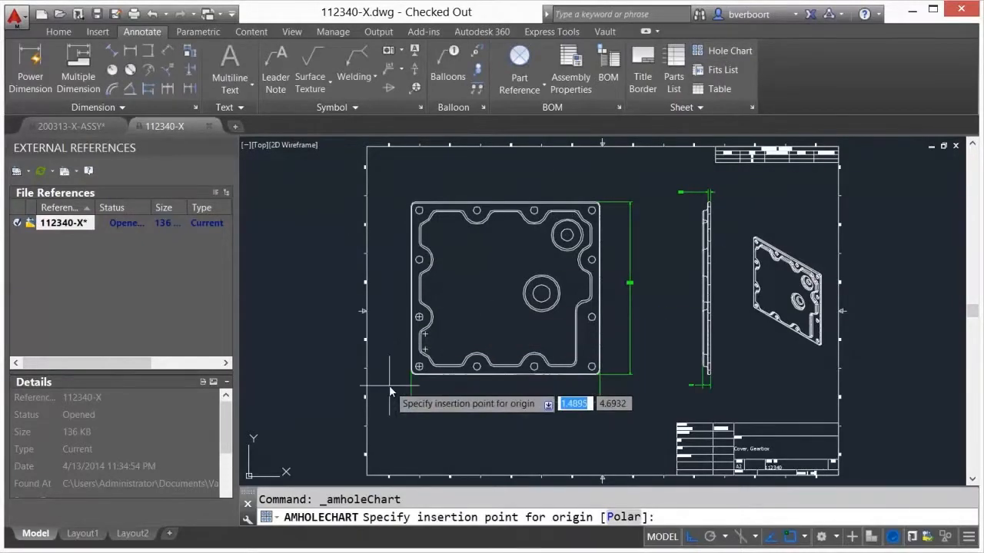
scroll(389, 385, up, 5)
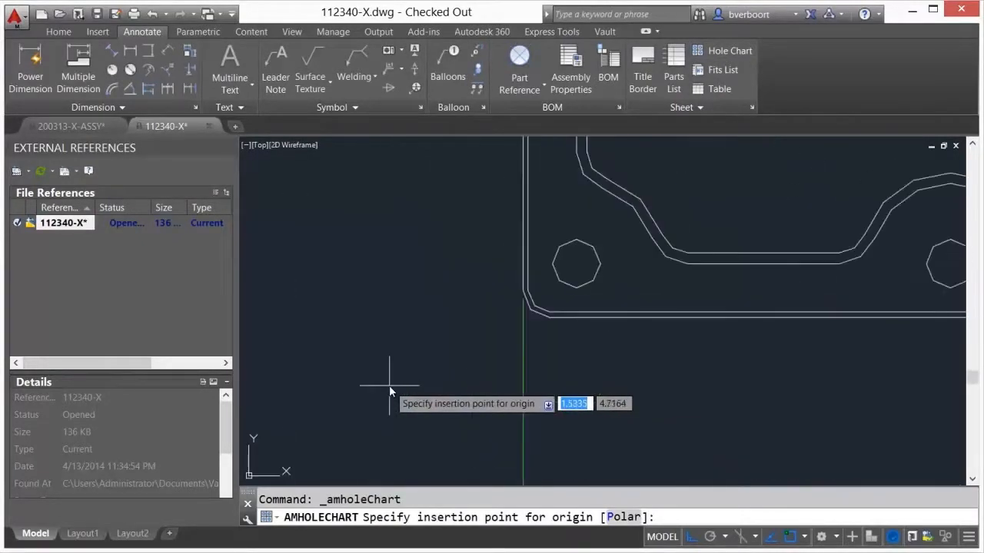
click(528, 323)
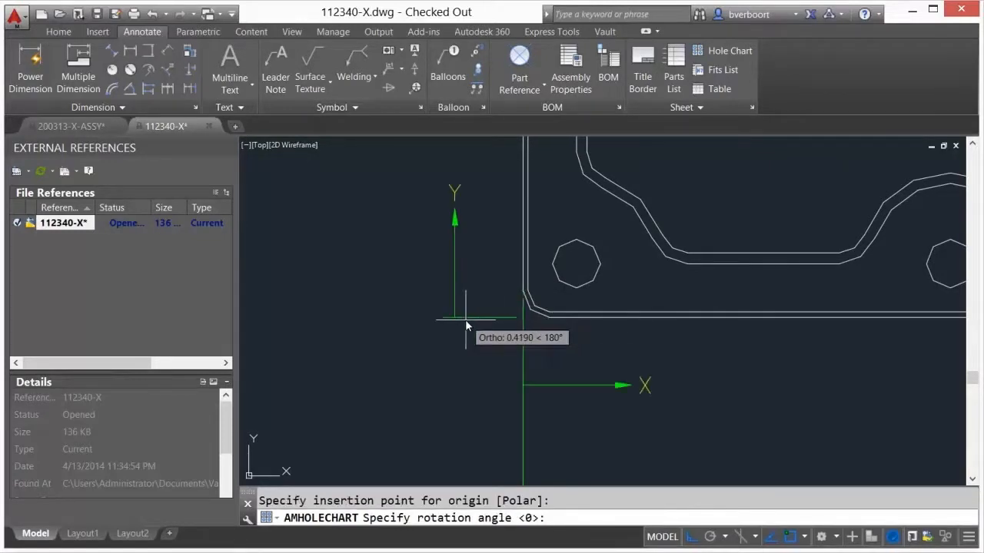
key(Return)
key(Return)
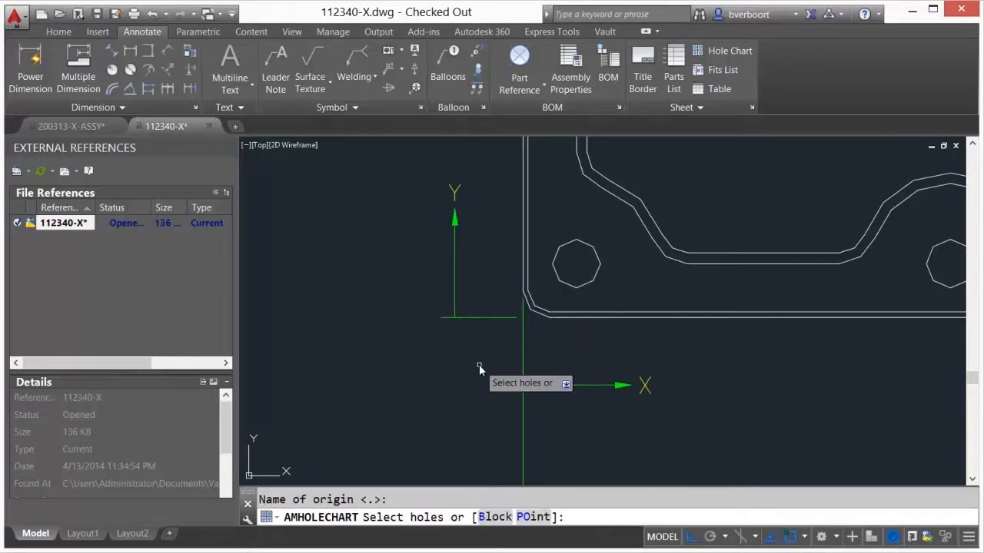
- Select all holes in the front view, placing the coordinate list directly above the title block and the hole table beside it along the lower border
scroll(479, 364, down, 6)
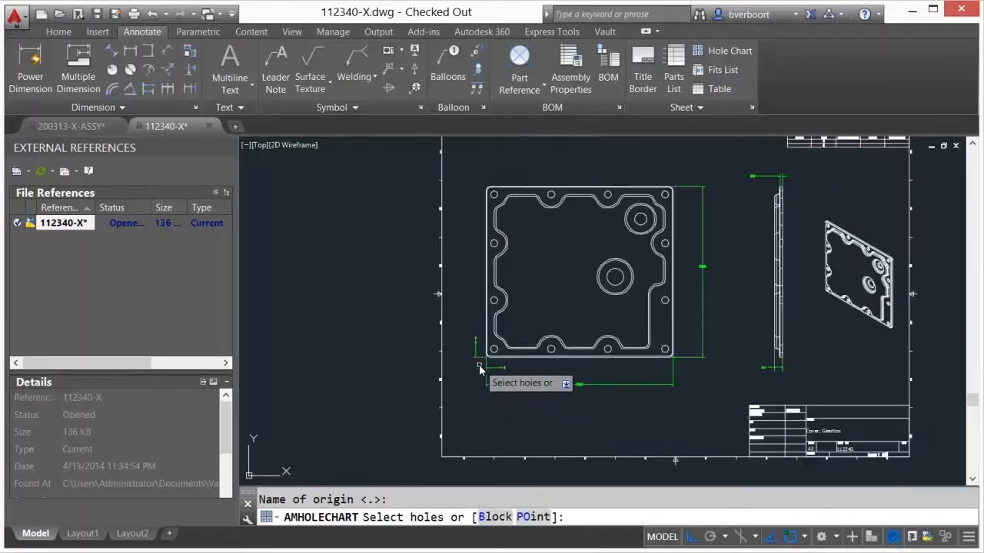
click(461, 369)
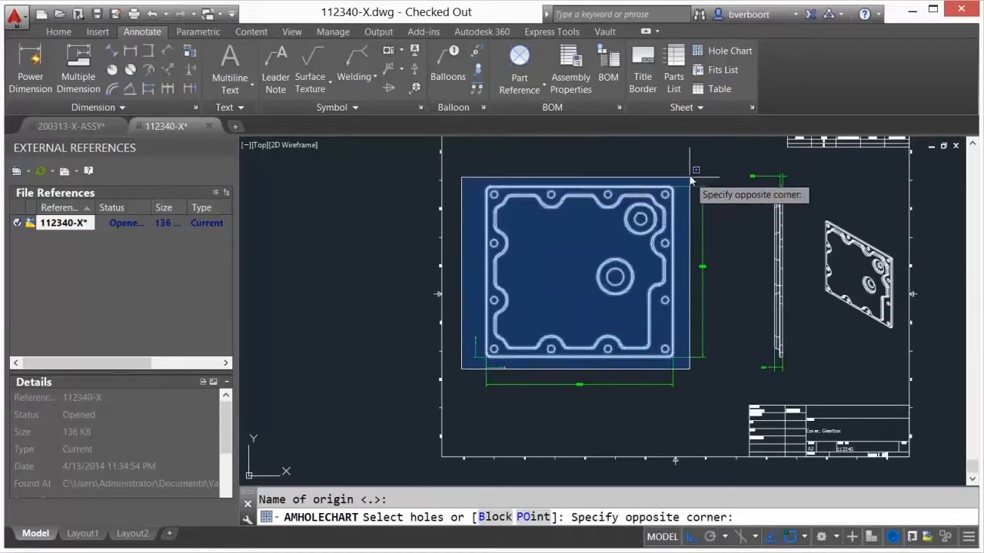
click(690, 180)
right_click(703, 263)
click(723, 271)
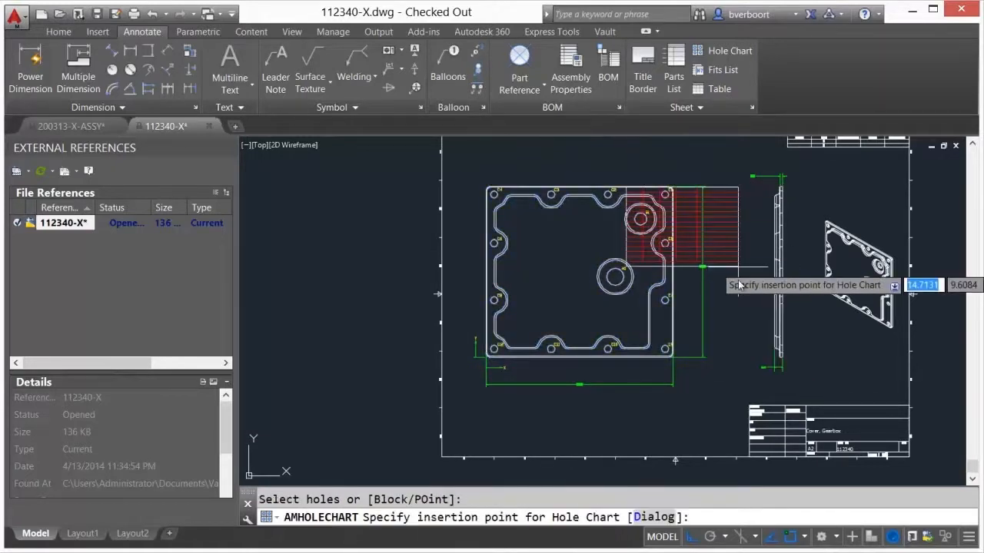
click(912, 411)
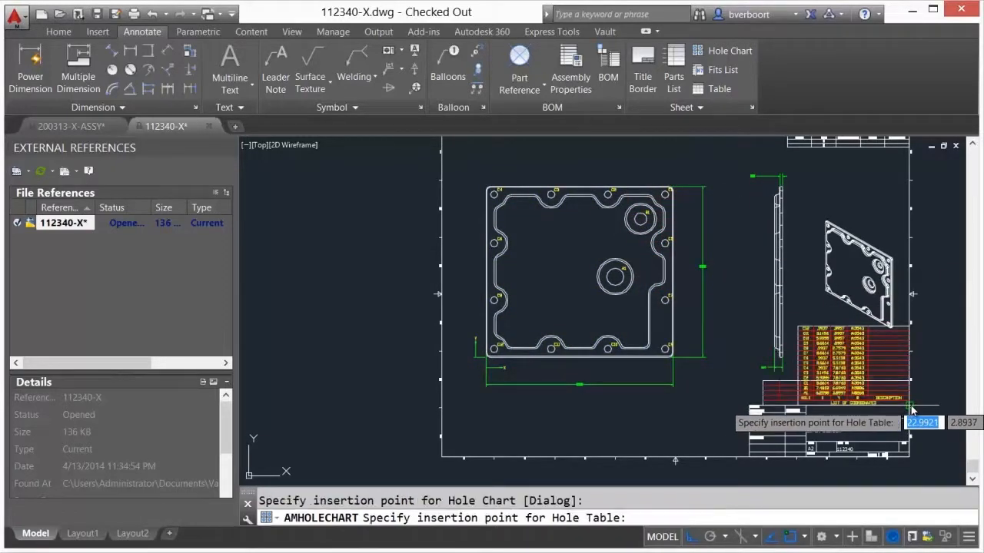
click(746, 457)
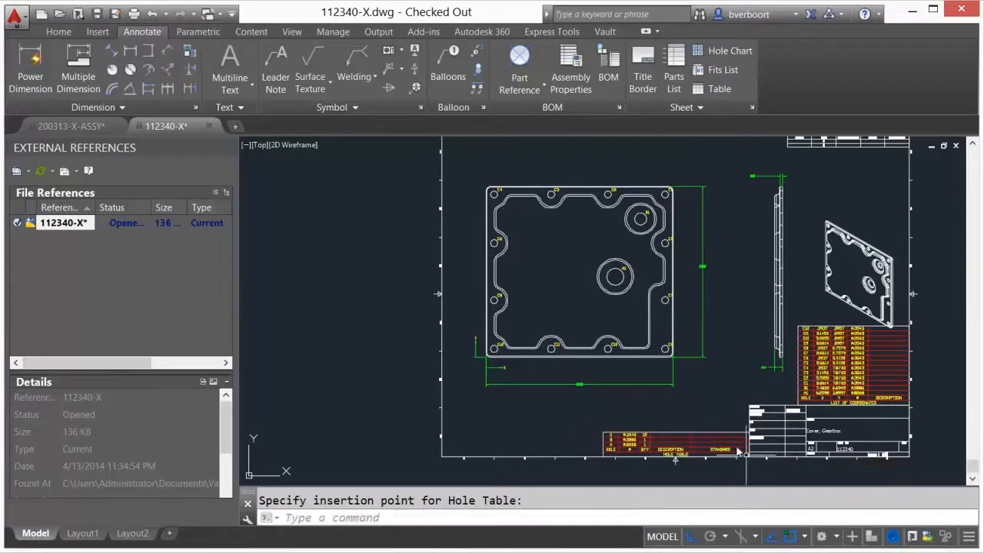
- Move the cover's isometric view straight up, clear of the coordinate list
middle_click(721, 357)
middle_click(721, 357)
text(m)
key(Return)
click(716, 355)
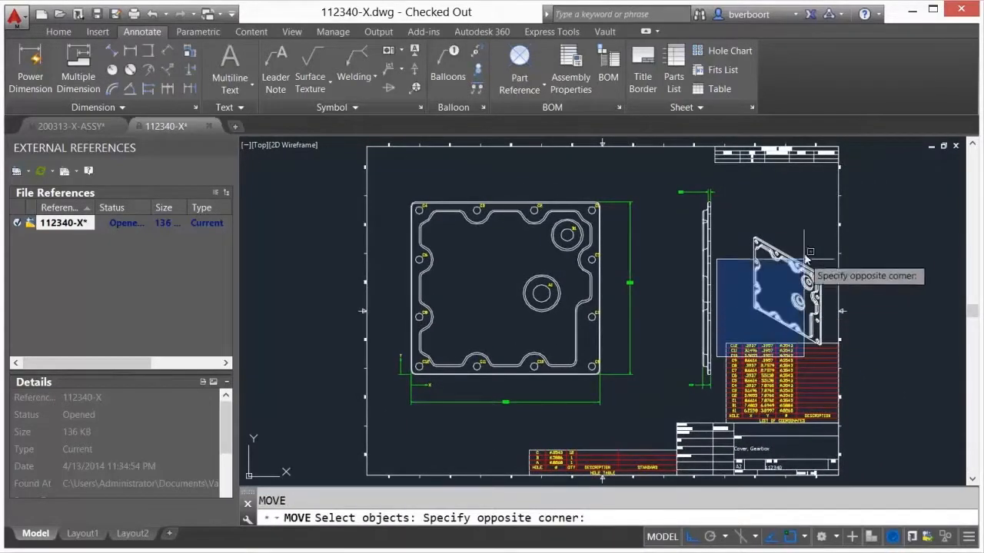
click(816, 228)
key(Return)
click(820, 240)
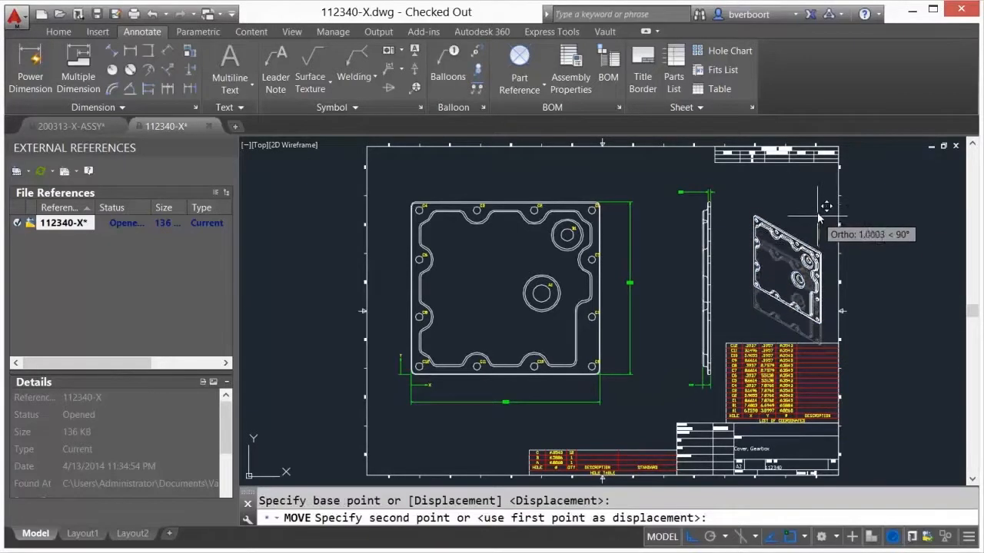
click(820, 209)
middle_click(835, 286)
middle_click(834, 286)
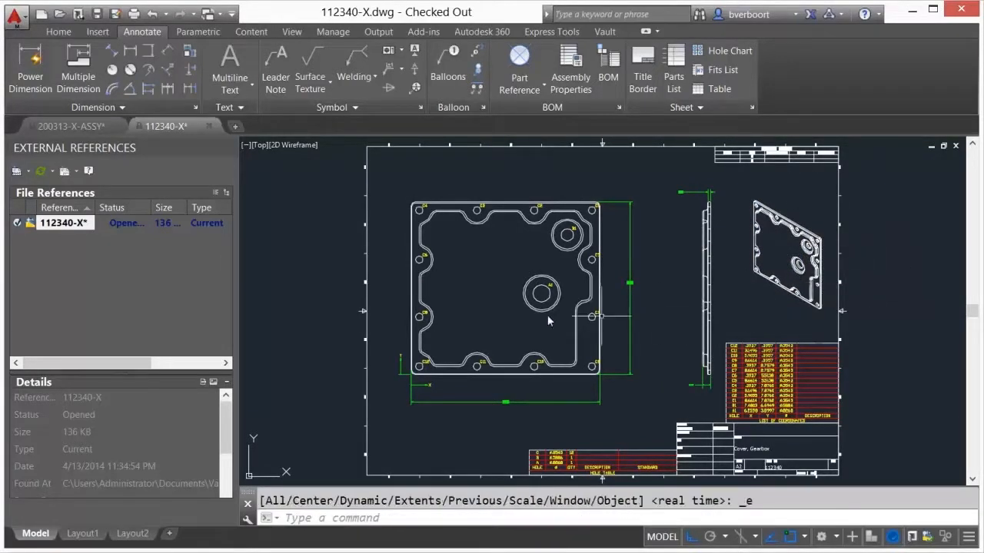
- Check the 112340-X drawing into the vault, saving its changes first
right_click(85, 223)
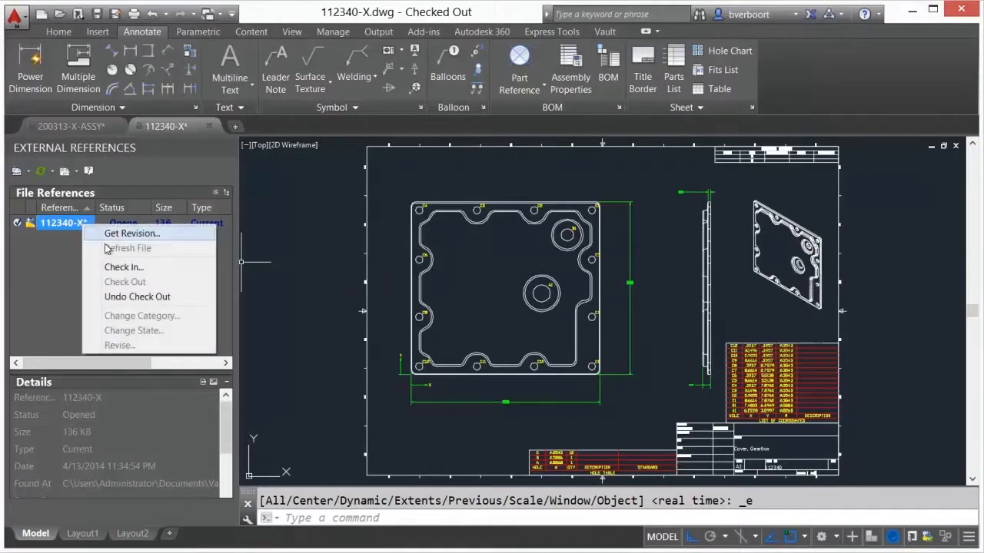
click(120, 266)
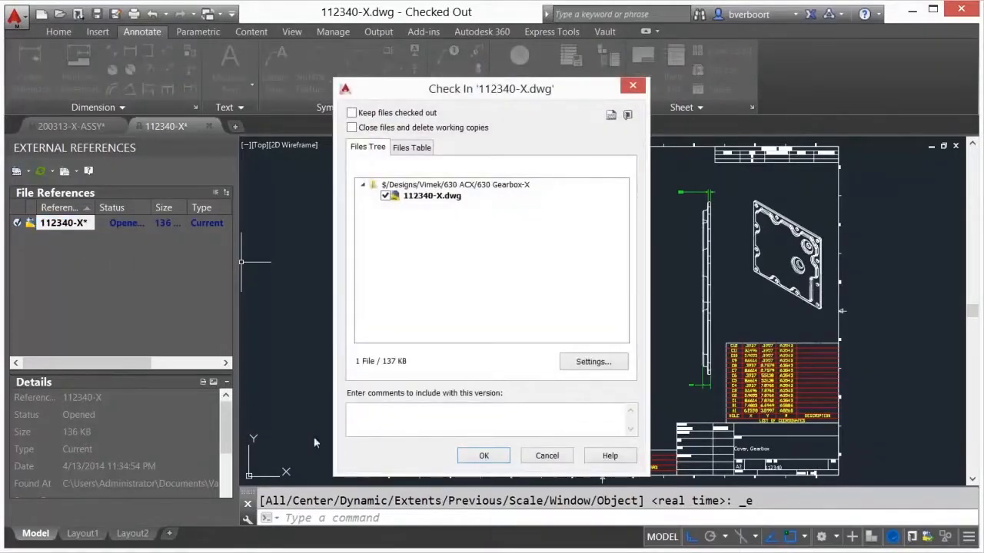
click(481, 456)
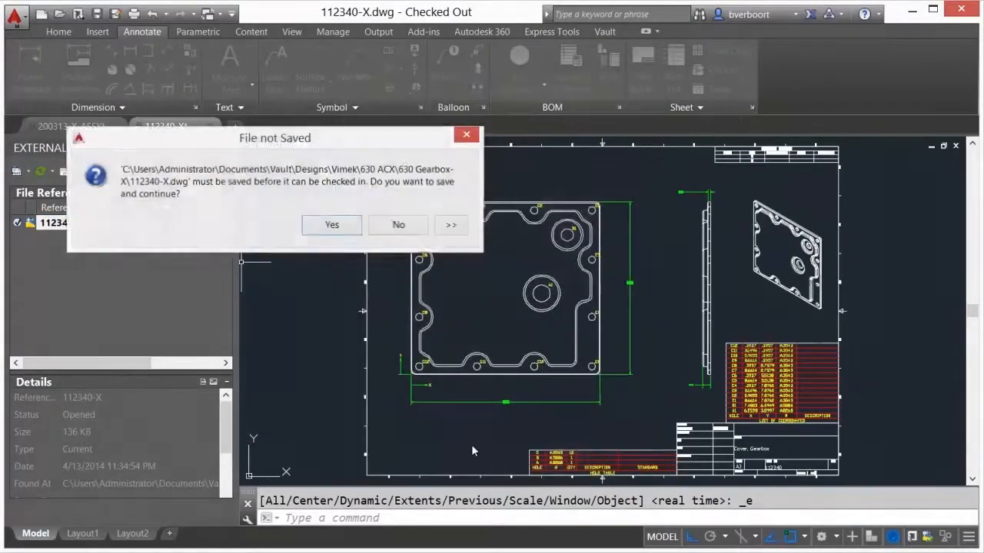
click(340, 228)
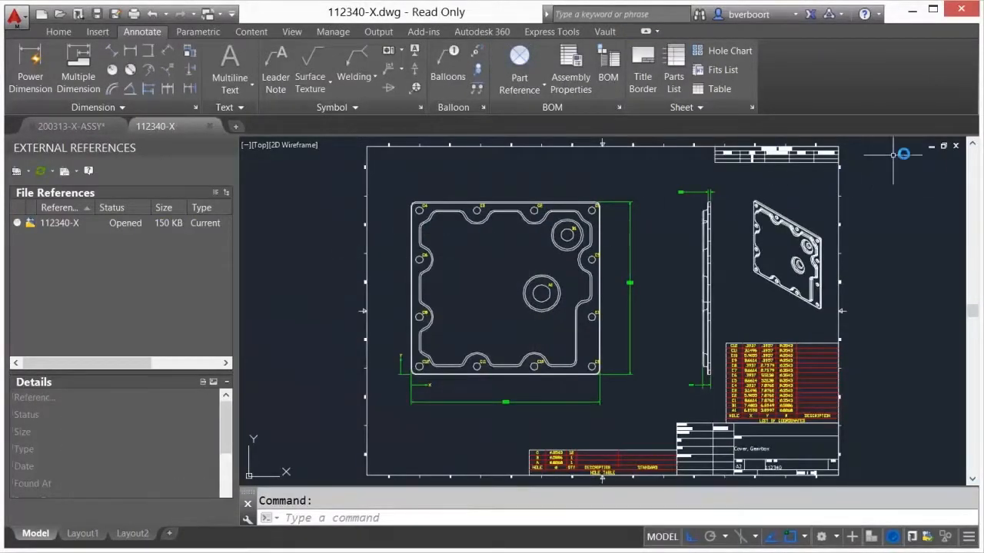
- Close the 112340-X drawing and reload all external references in 200313-X-ASSY
click(956, 146)
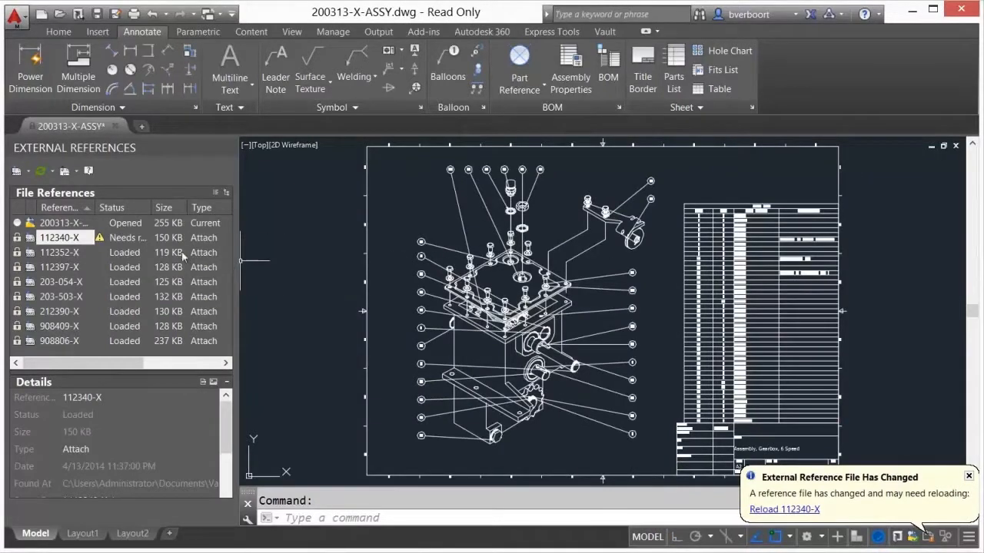
click(43, 171)
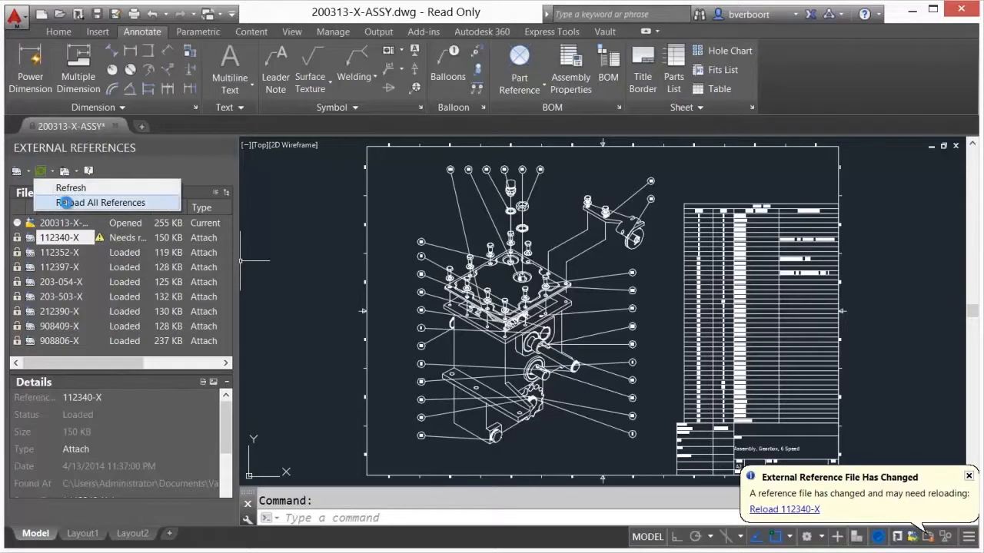
click(66, 202)
- Check out 200313-X-ASSY, overwriting its unsaved edits with the vault data
right_click(58, 224)
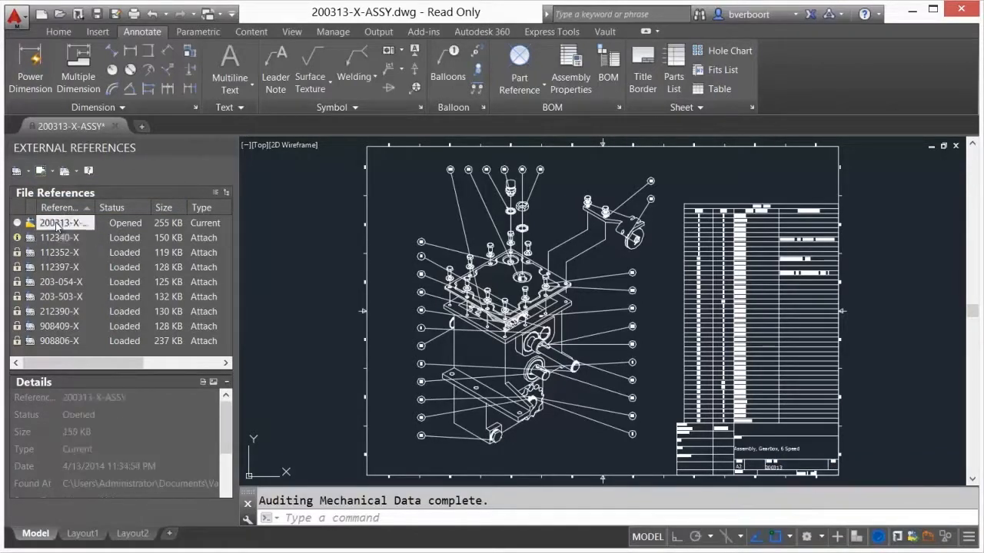
click(87, 282)
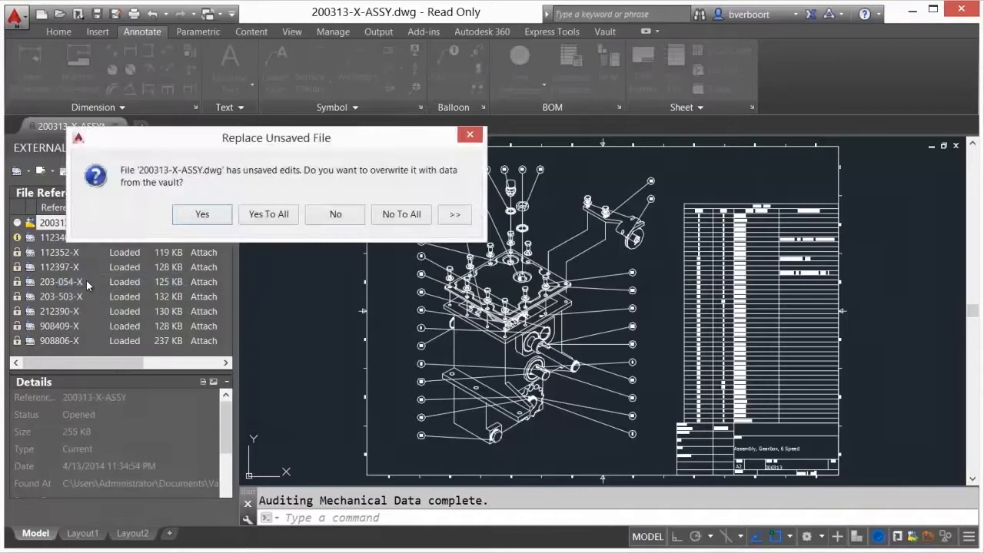
click(201, 215)
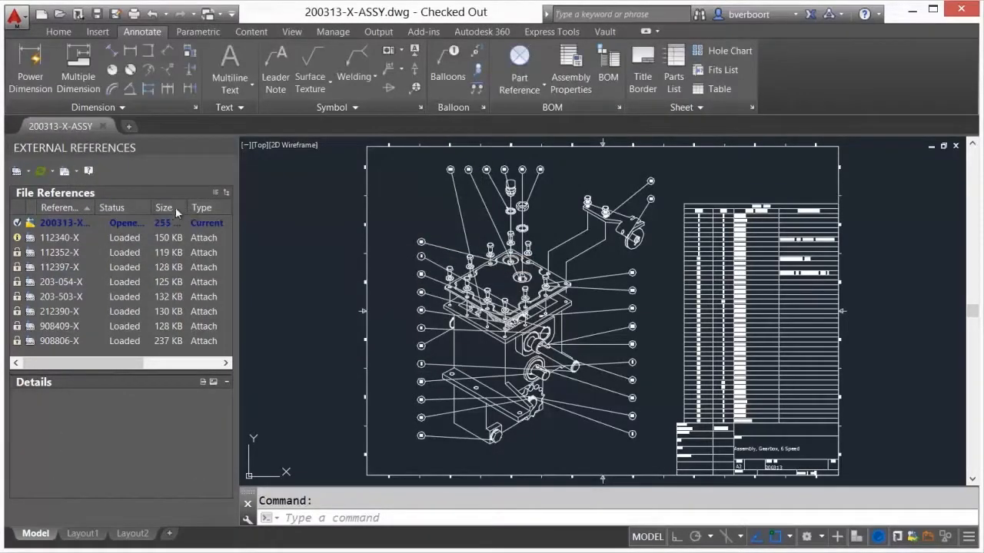
- Check 200313-X-ASSY back into the vault without a comment
click(68, 223)
right_click(67, 223)
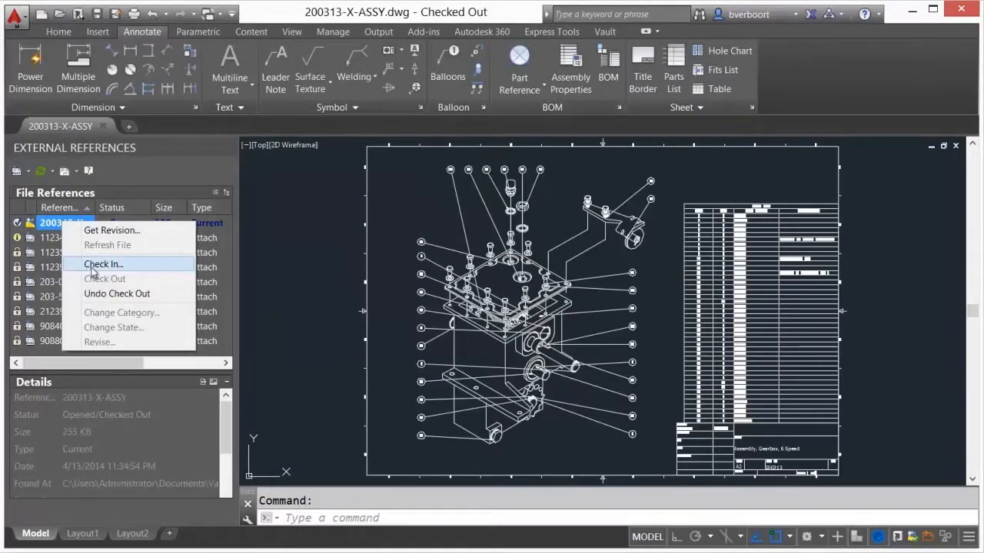
click(91, 266)
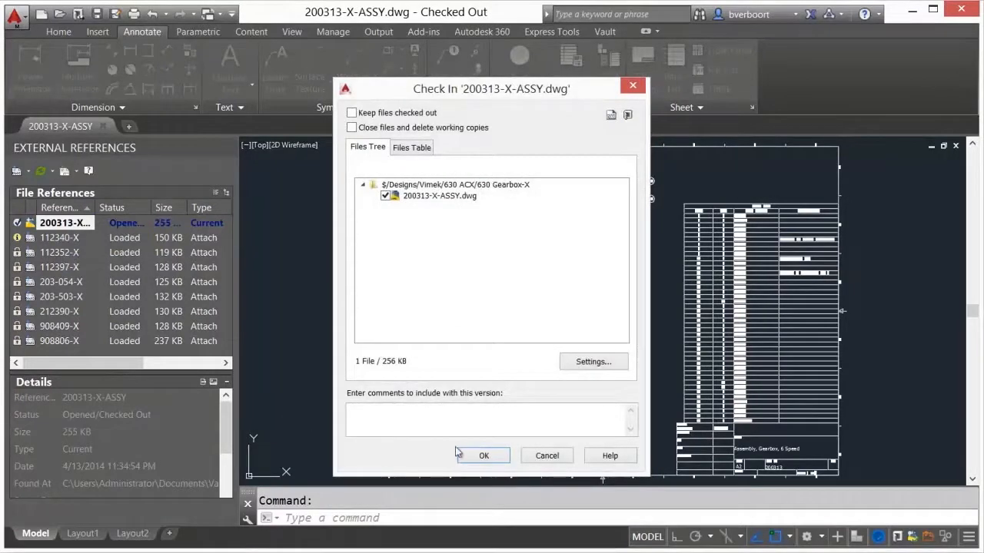
click(480, 455)
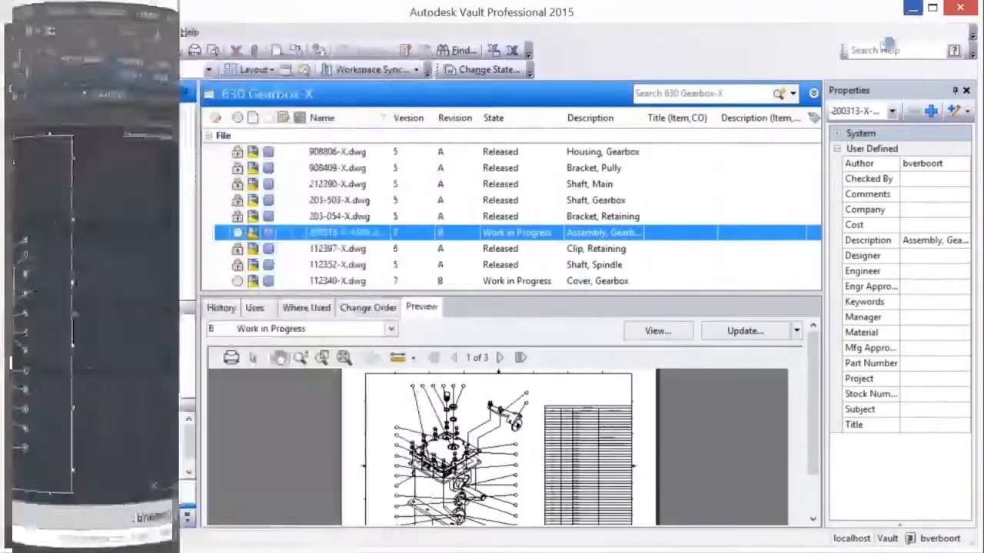
- Switch to Autodesk Vault Professional and change the state of 112340-X.dwg and 200313-X-ASSY.dwg to Released
click(602, 403)
scroll(601, 403, up, 2)
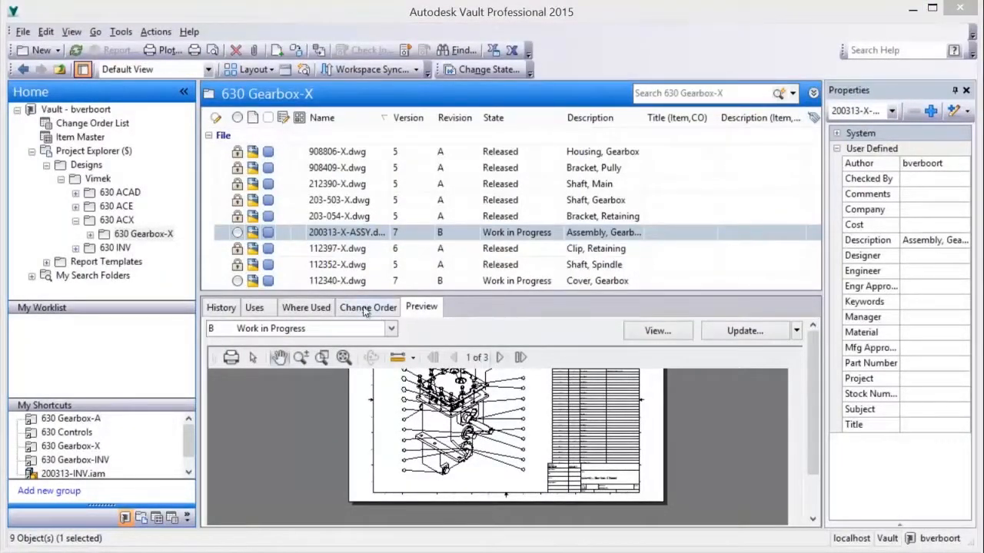
click(324, 281)
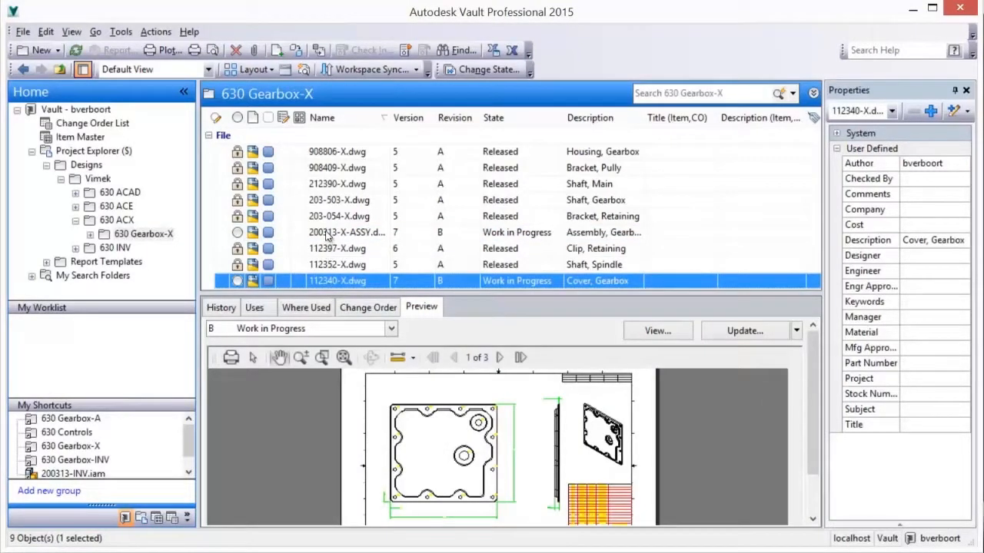
ctrl+click(326, 234)
right_click(327, 236)
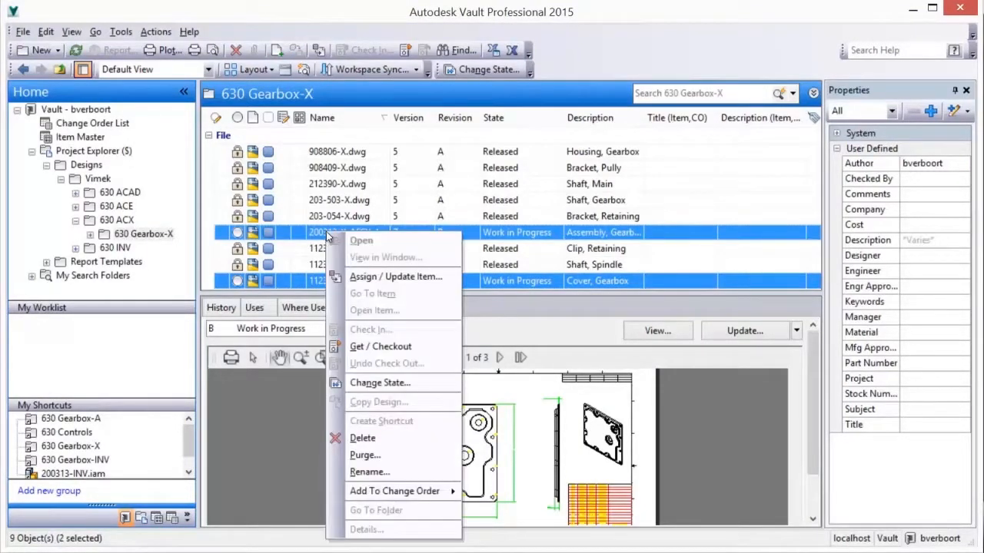
click(379, 382)
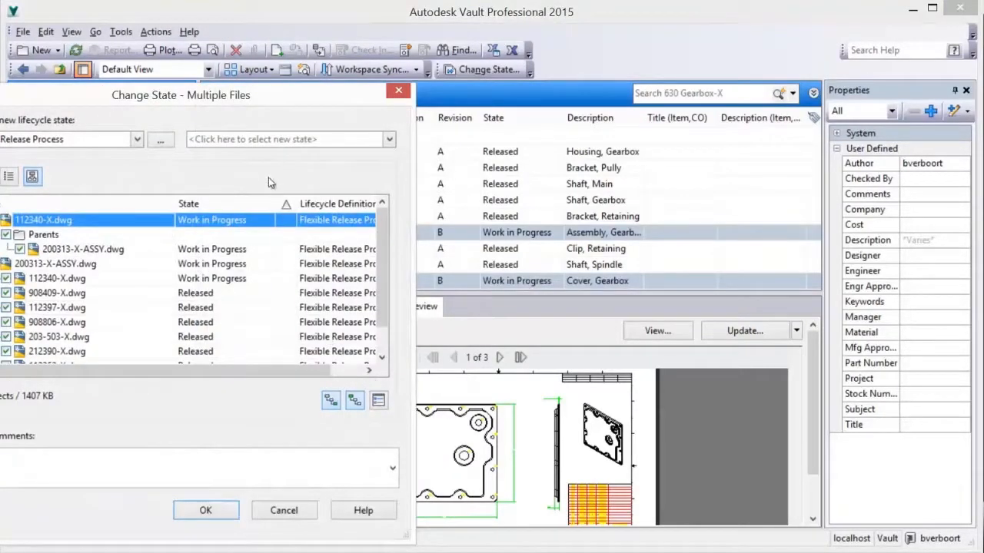
click(233, 142)
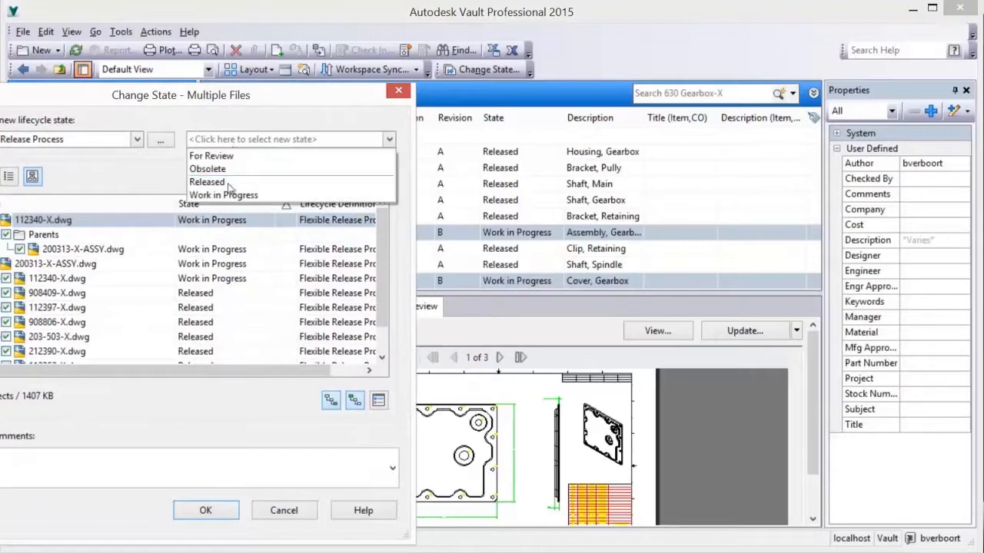
click(226, 183)
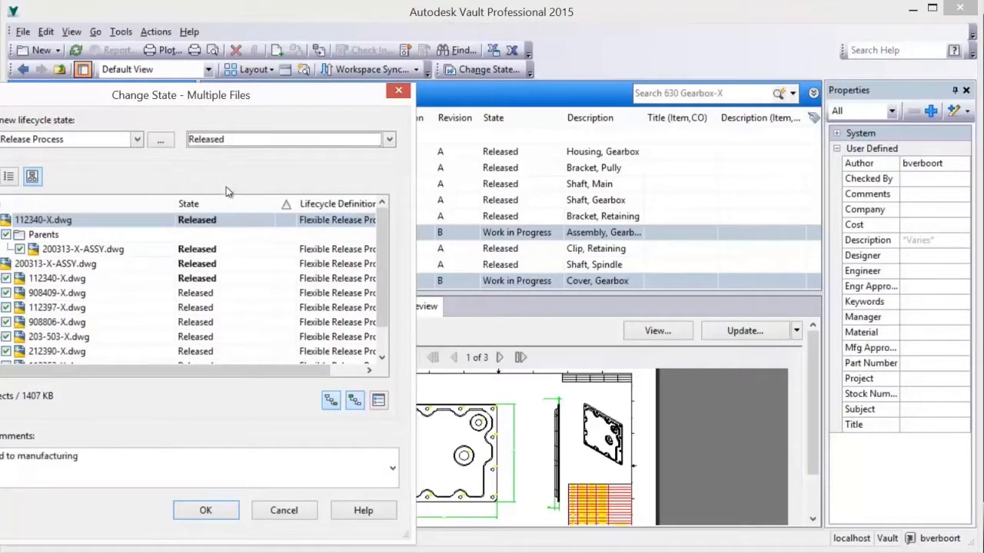
click(215, 511)
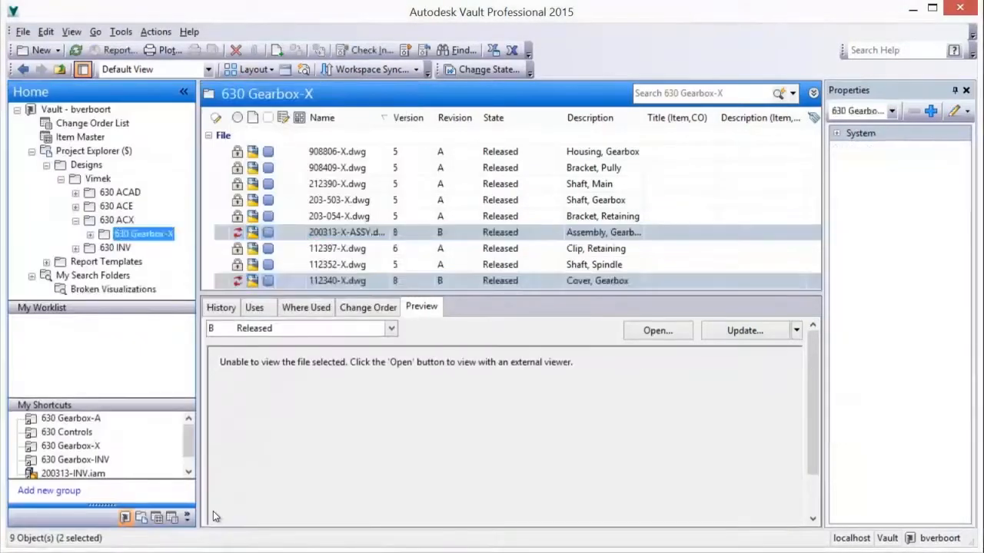
- Examine the previews of the released 200313-X-ASSY.dwg and 112340-X.dwg drawings
click(284, 233)
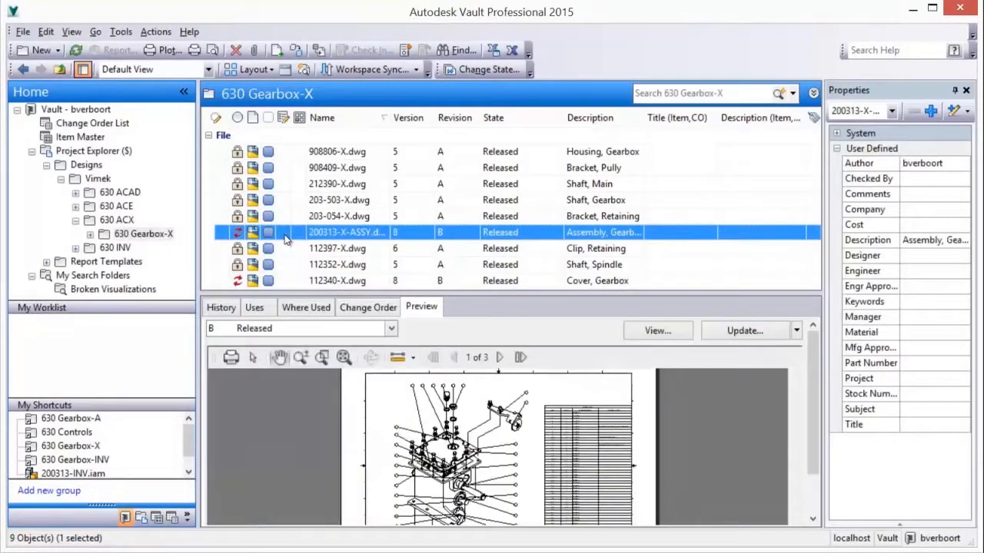
click(344, 359)
drag(436, 491, 440, 438)
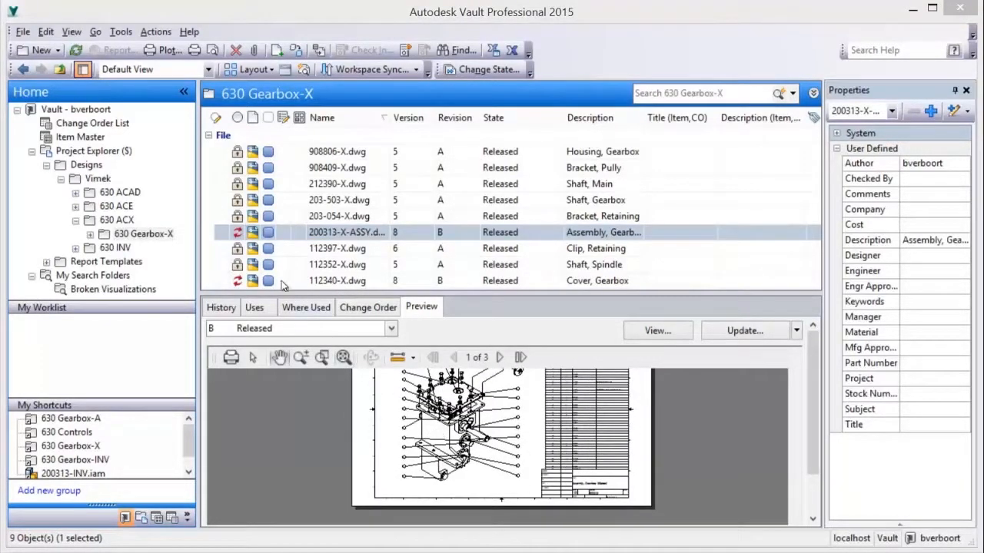
click(274, 281)
drag(415, 459, 411, 439)
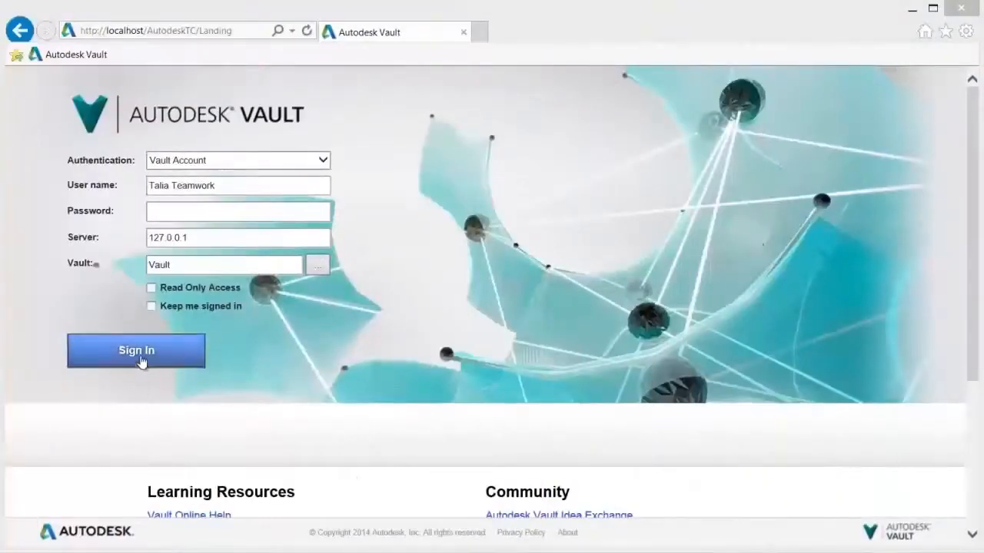
- Switch to the Autodesk Vault web client and sign in to the Vault database with the prefilled account
click(138, 352)
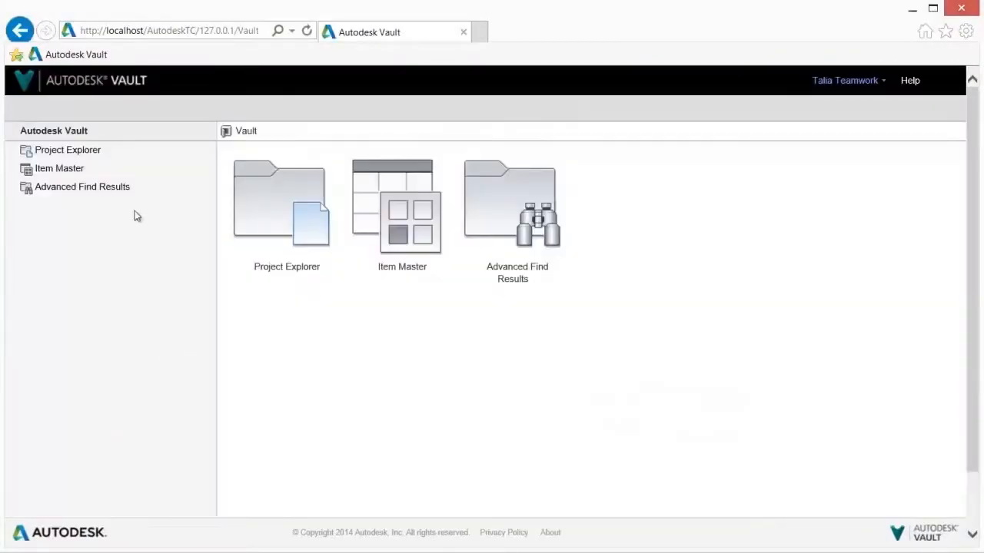
- Browse the project files to Designs > Vimek > 630 ACX > 630 Gearbox-X, preview the 200313-X-ASSY.dwg drawing, and close the preview
click(81, 153)
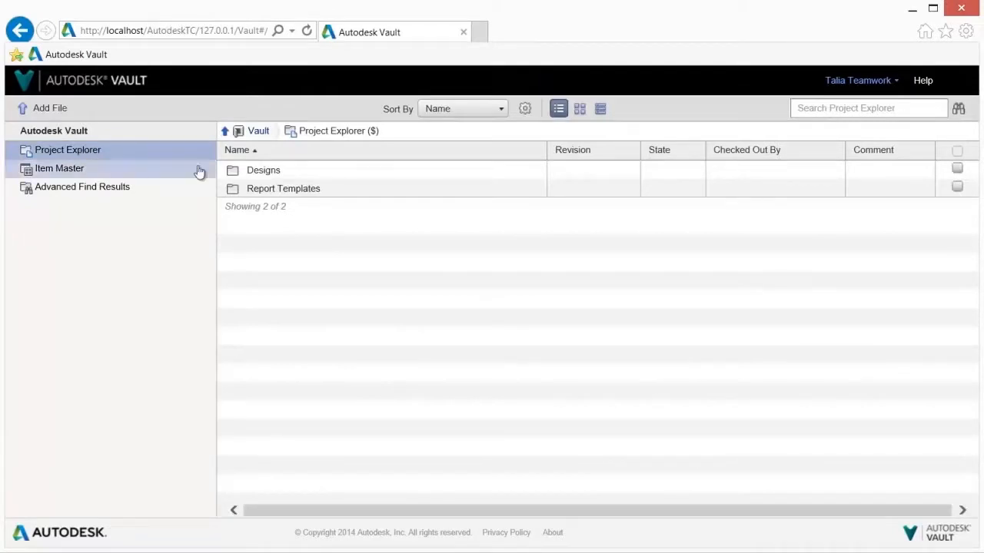
click(260, 174)
click(260, 172)
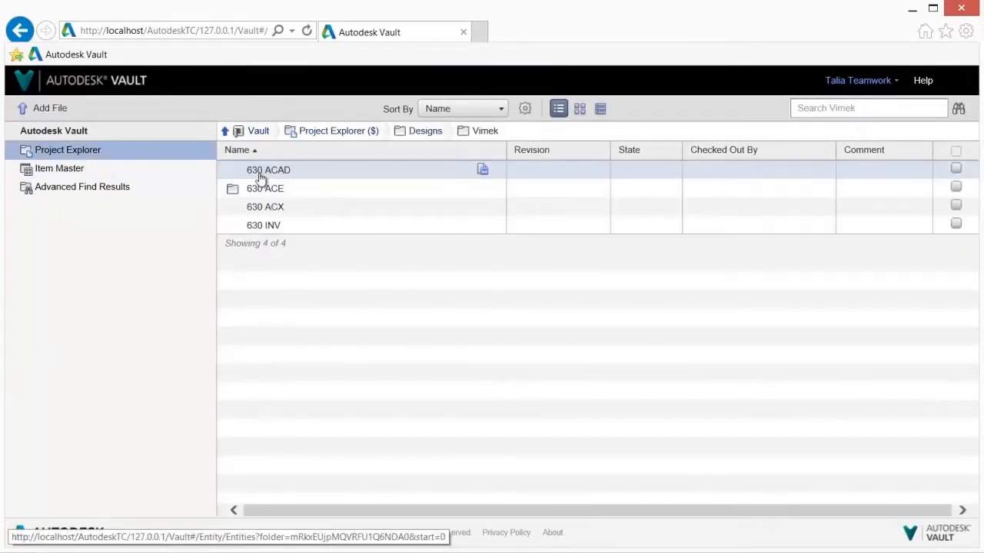
click(281, 174)
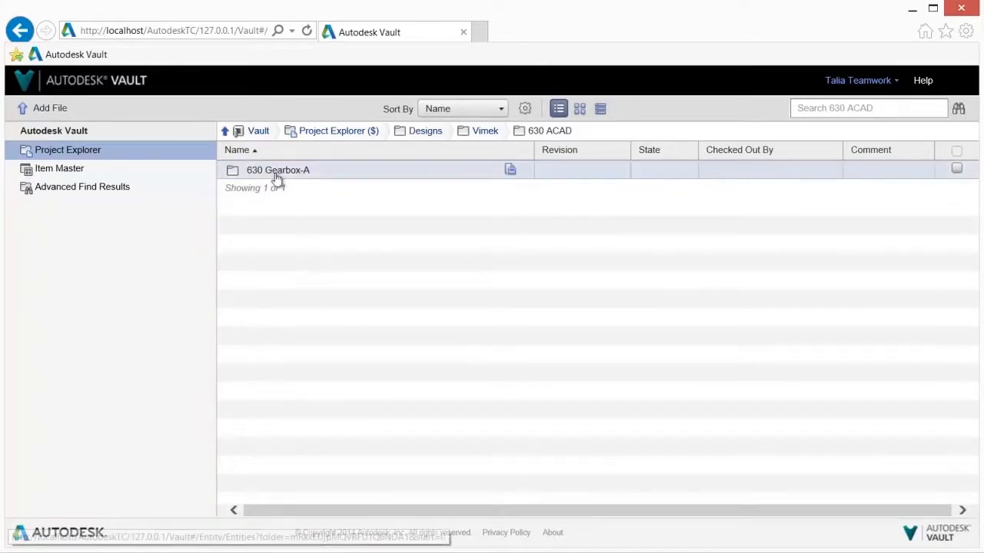
click(225, 132)
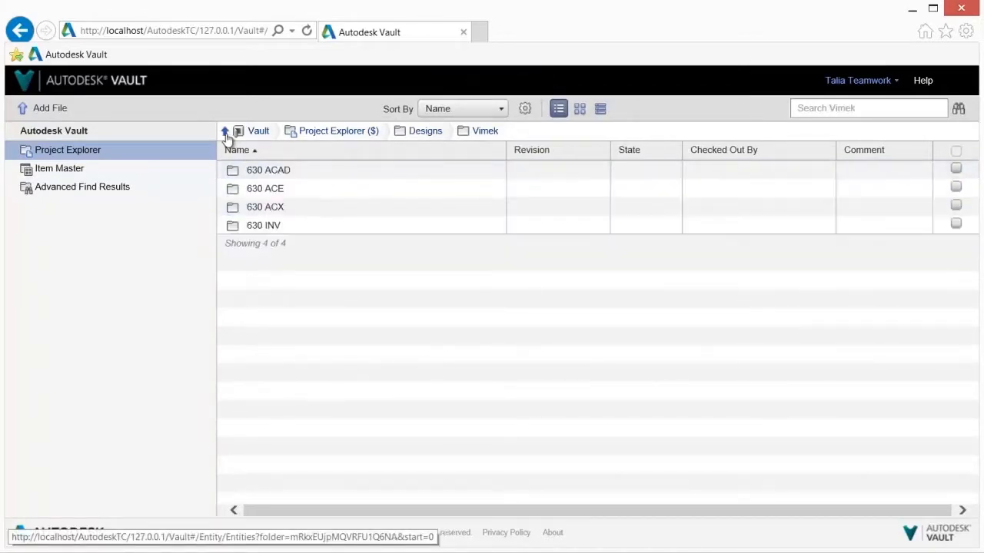
click(263, 209)
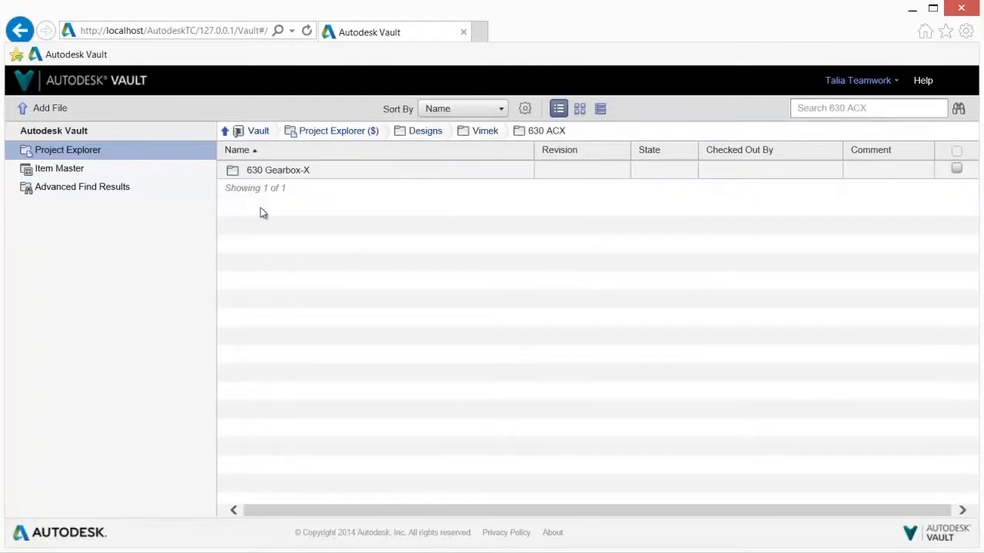
click(279, 171)
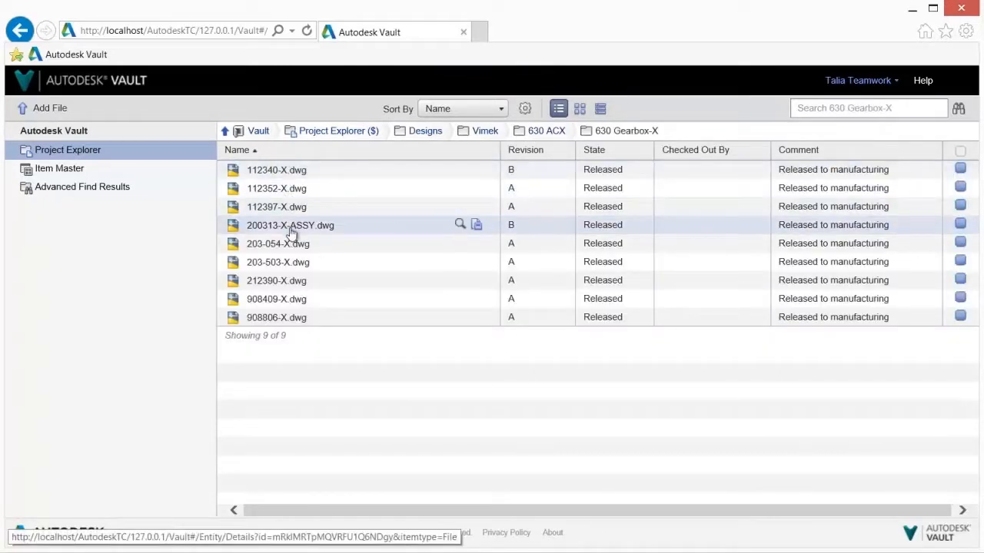
click(460, 224)
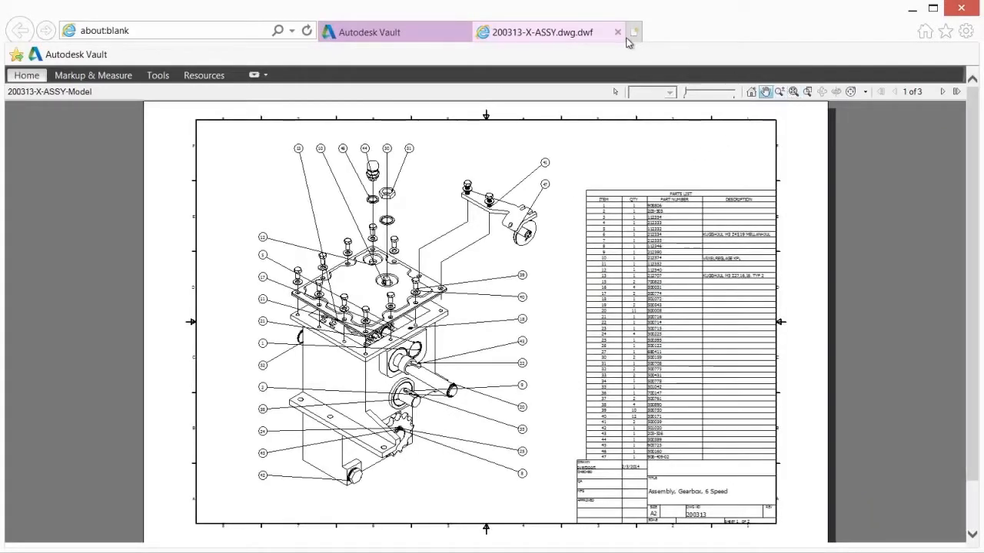
click(618, 34)
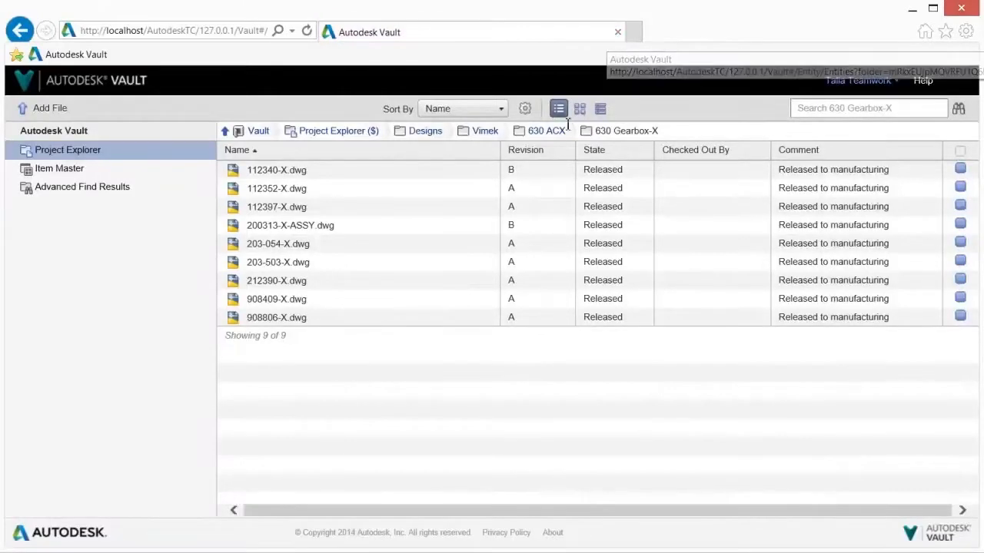
- Search the Item Master for "lid" and open the details of the revision B item 112340-INV
click(69, 170)
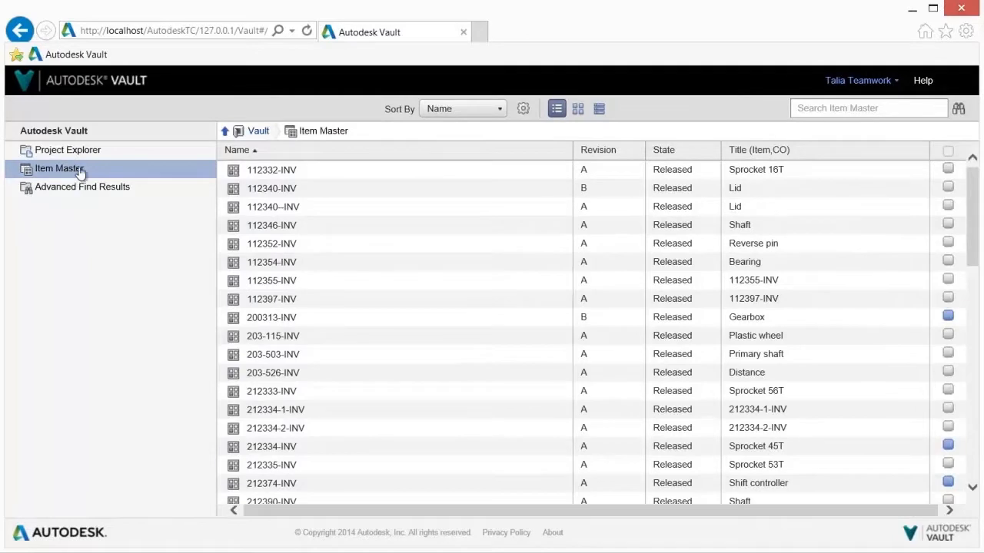
click(815, 106)
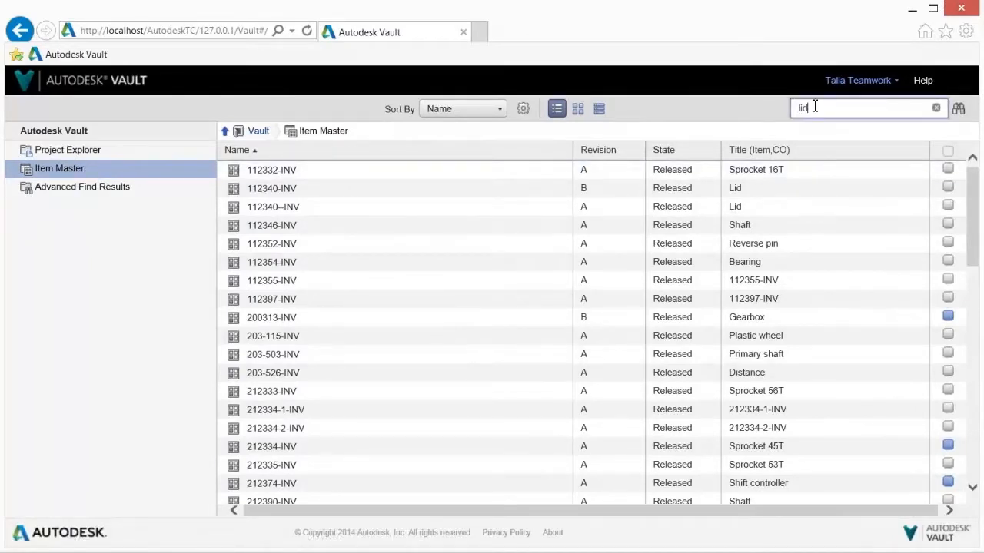
key(Return)
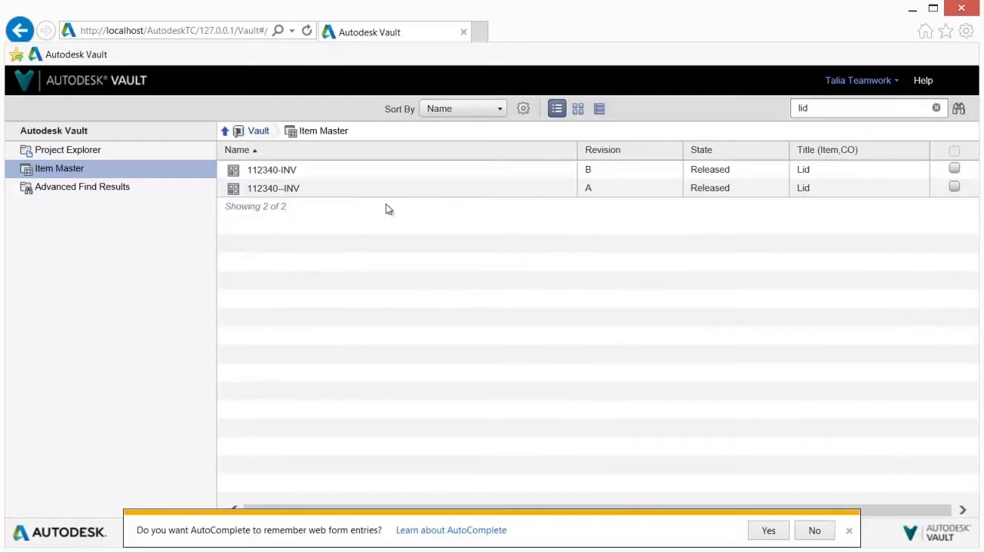
click(281, 171)
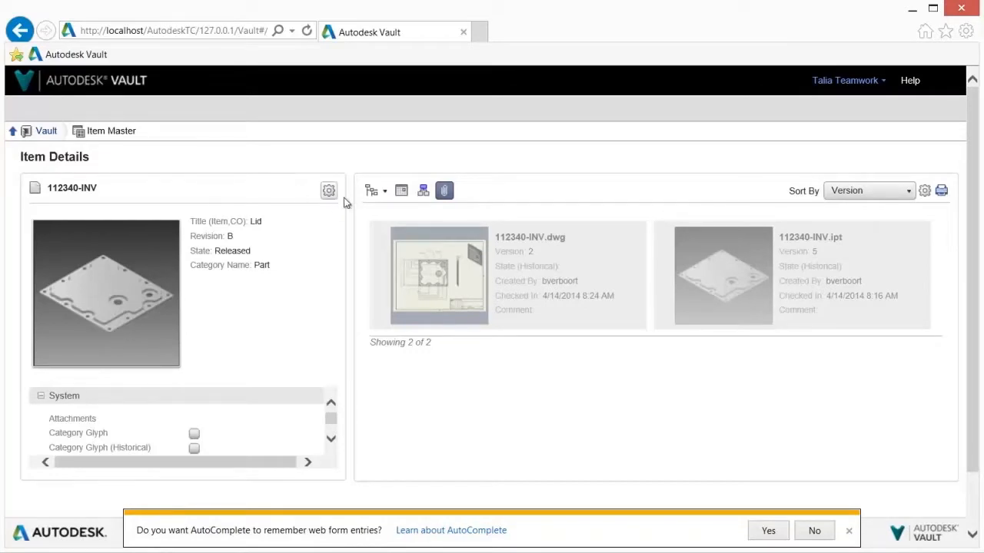
- Look up where the lid item is used and show the bill of materials of its parent gearbox assembly 200313-INV
click(423, 192)
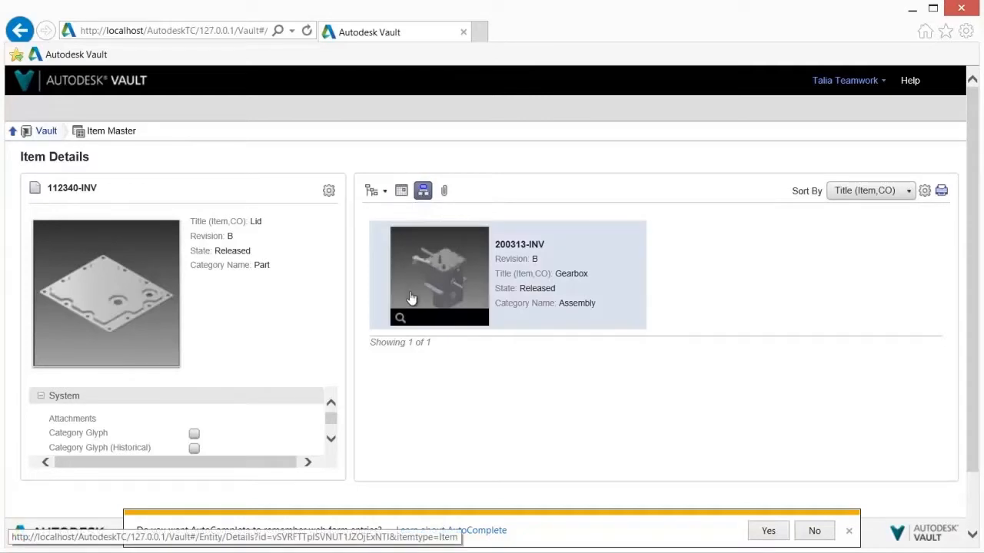
click(406, 303)
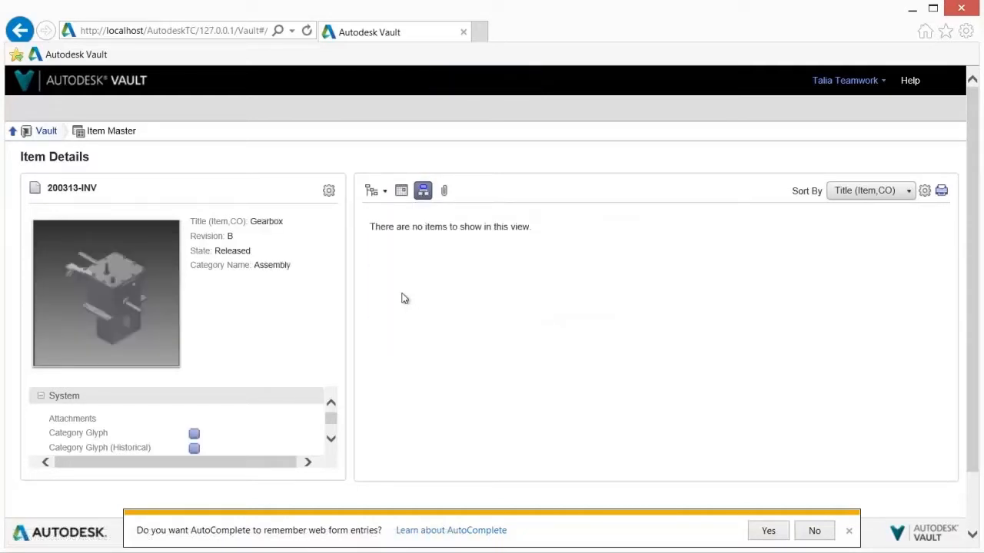
click(372, 192)
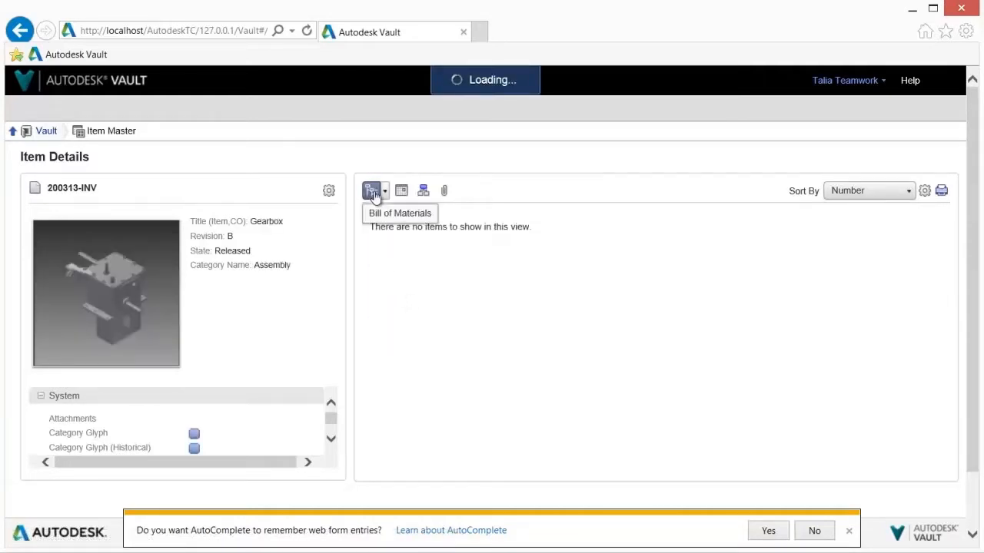